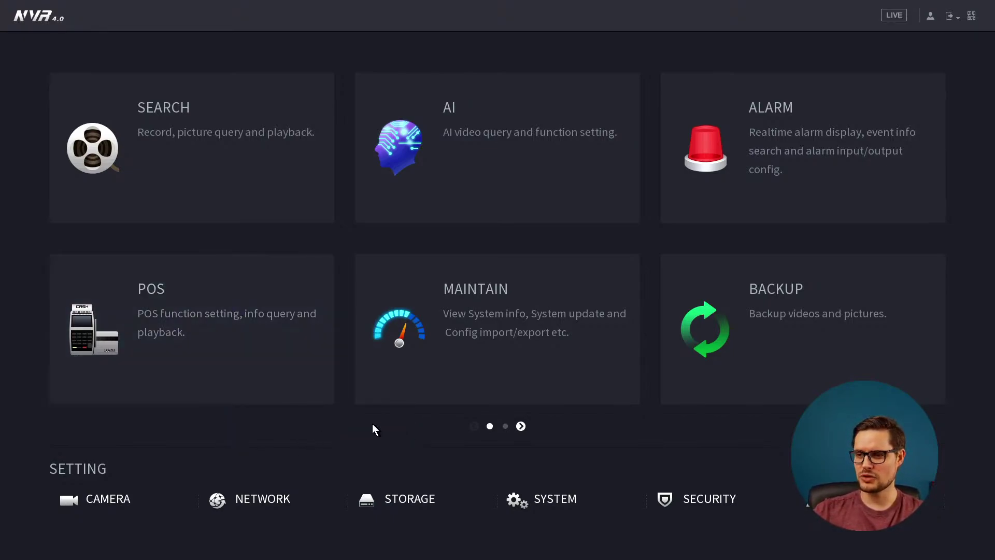
In the TCP/IP network settings, disable DHCP for NIC1, test the IP address 192.168.178.129, and accept the static configuration.
{"action": "left_click", "coordinate": [272, 490]}
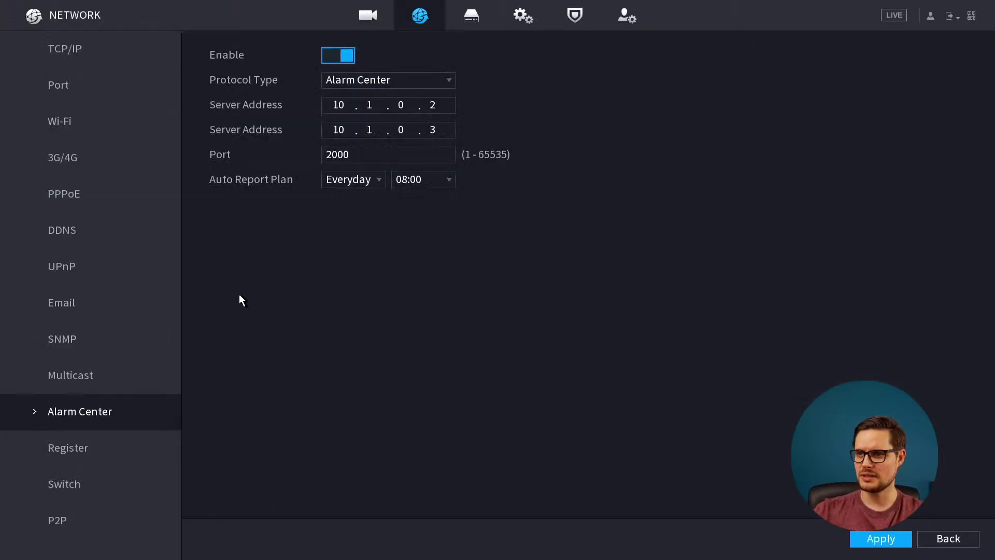
{"action": "left_click", "coordinate": [79, 46]}
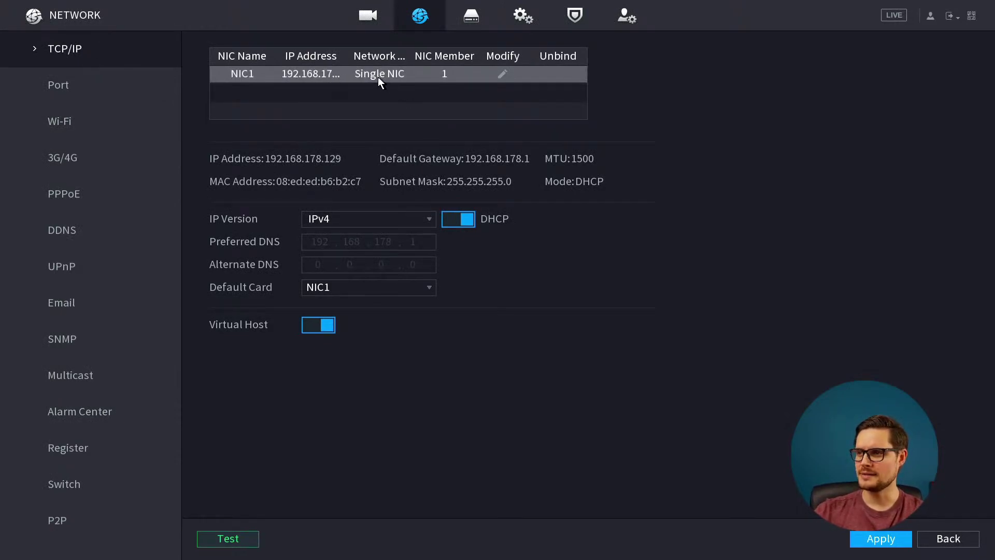
{"action": "left_click", "coordinate": [503, 74]}
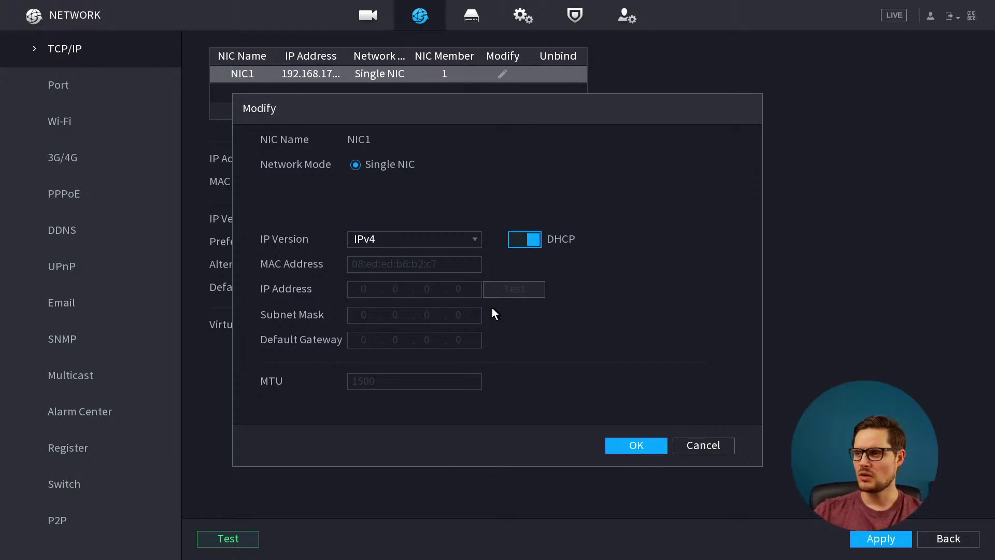
{"action": "left_click", "coordinate": [532, 241]}
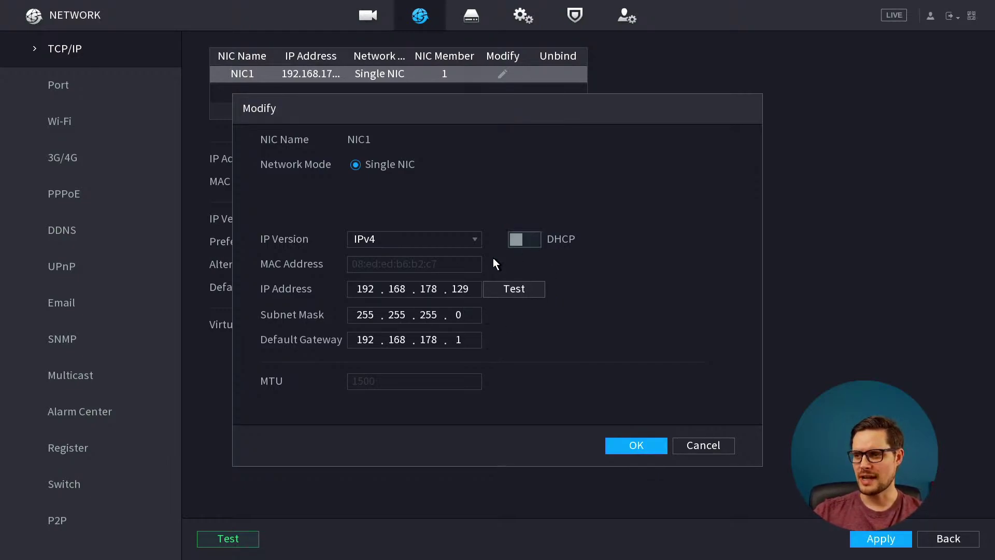
{"action": "left_click", "coordinate": [387, 294]}
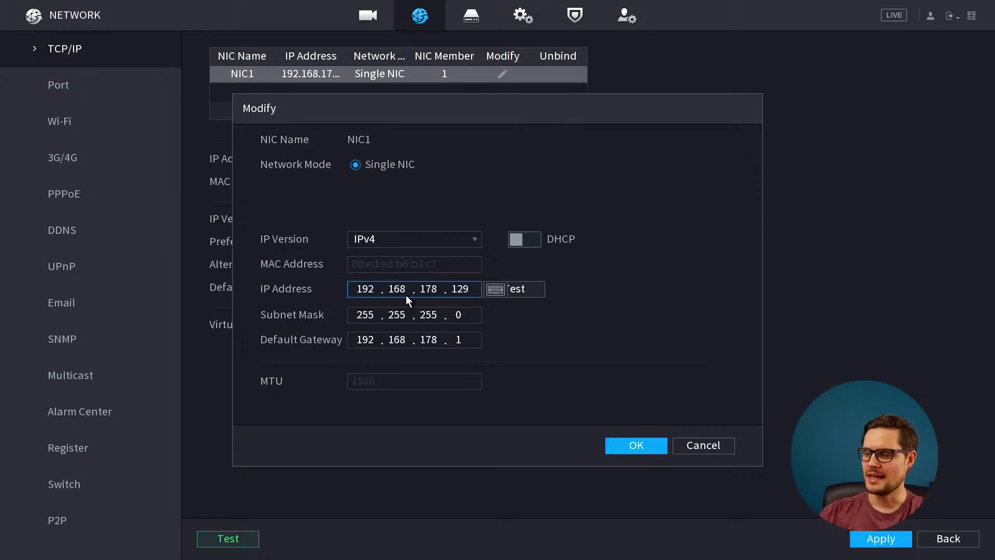
{"action": "left_click", "coordinate": [504, 279]}
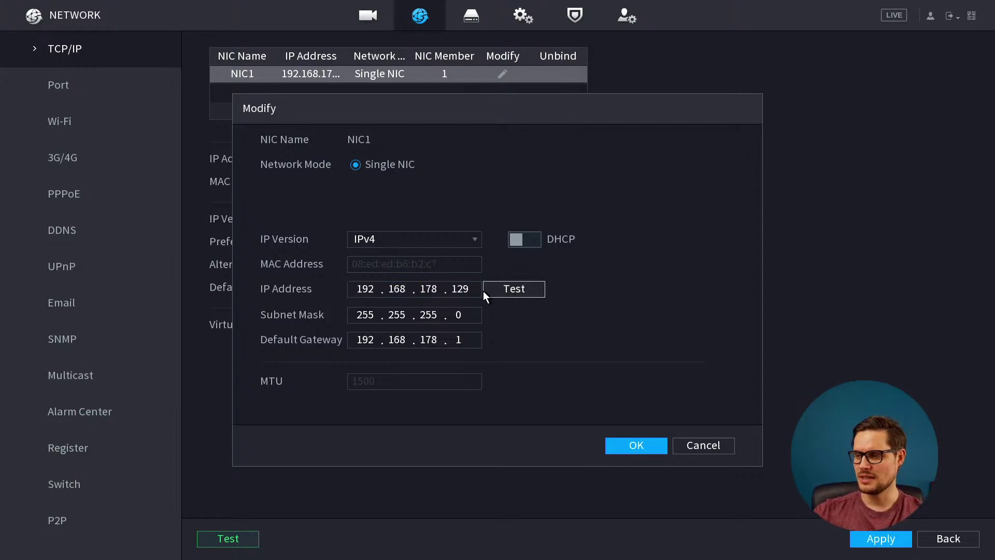
{"action": "left_click", "coordinate": [523, 288]}
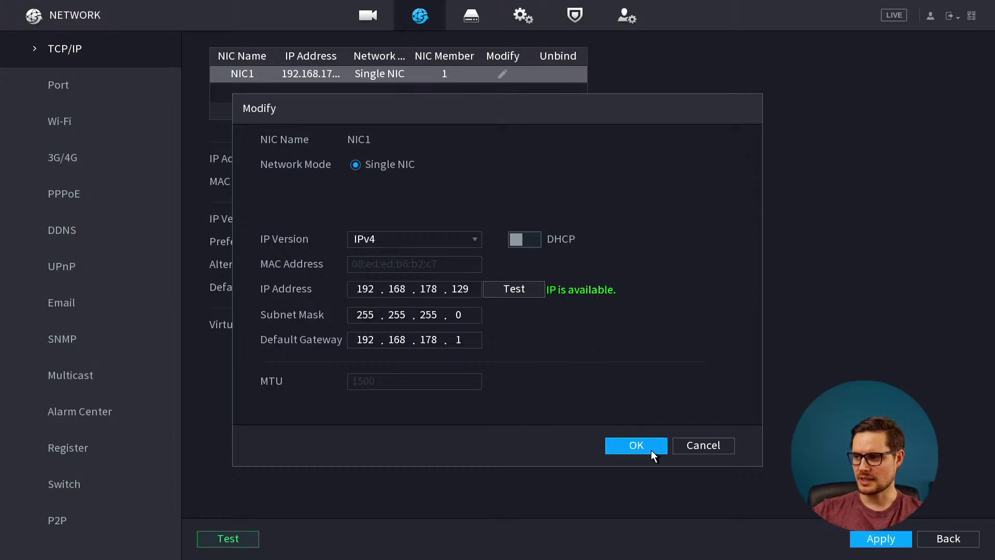
{"action": "left_click", "coordinate": [634, 446]}
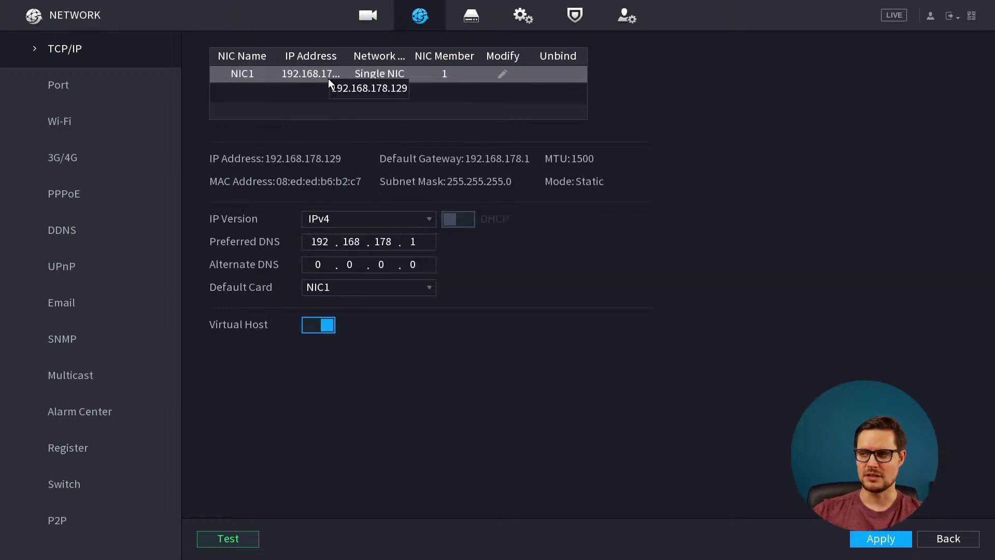
Set the preferred DNS server to 8.8.8.8.
{"action": "left_click", "coordinate": [327, 248]}
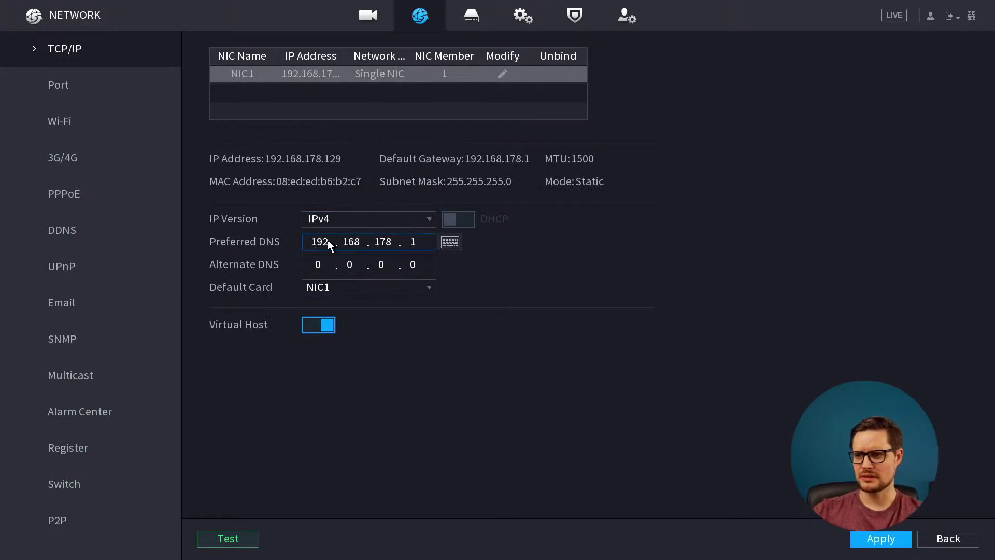
{"action": "left_click", "coordinate": [322, 241]}
{"action": "left_click", "coordinate": [349, 295]}
{"action": "left_click", "coordinate": [349, 296]}
{"action": "left_click", "coordinate": [348, 295]}
{"action": "left_click", "coordinate": [332, 283]}
{"action": "left_click", "coordinate": [358, 242]}
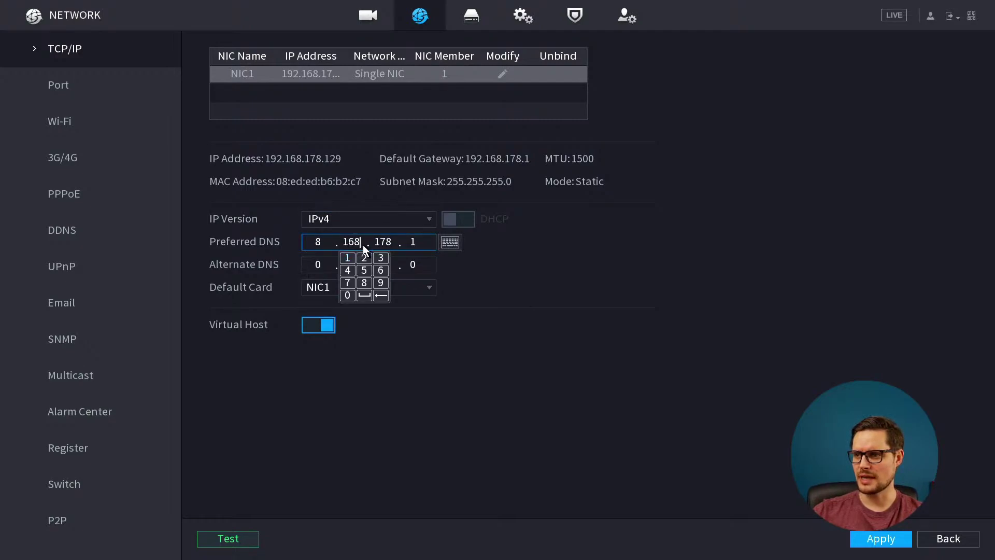
{"action": "left_click", "coordinate": [381, 294]}
{"action": "left_click", "coordinate": [381, 295]}
{"action": "left_click", "coordinate": [380, 295]}
{"action": "left_click", "coordinate": [363, 282]}
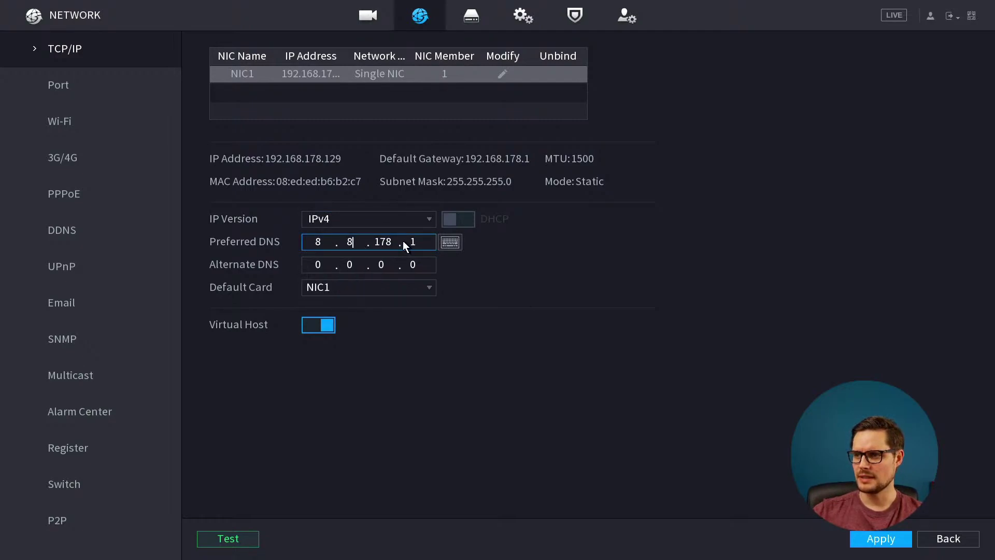
{"action": "left_click", "coordinate": [389, 244]}
{"action": "left_click", "coordinate": [413, 295]}
{"action": "left_click", "coordinate": [413, 295]}
{"action": "left_click", "coordinate": [412, 294]}
{"action": "left_click", "coordinate": [395, 283]}
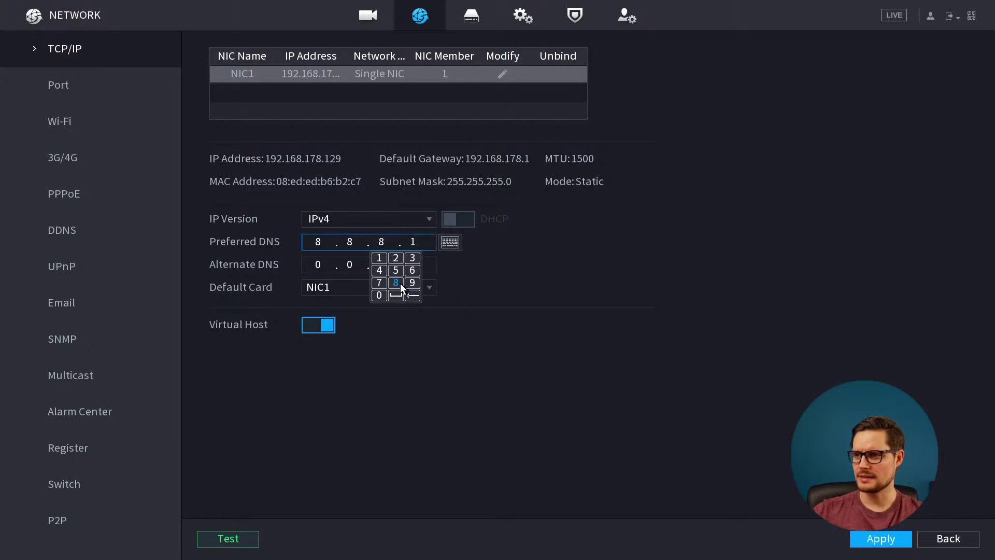
{"action": "left_click", "coordinate": [420, 241]}
{"action": "left_click", "coordinate": [420, 242]}
{"action": "left_click", "coordinate": [444, 295]}
{"action": "left_click", "coordinate": [427, 282]}
Set the alternate DNS server to 8.8.4.4.
{"action": "left_click", "coordinate": [331, 265]}
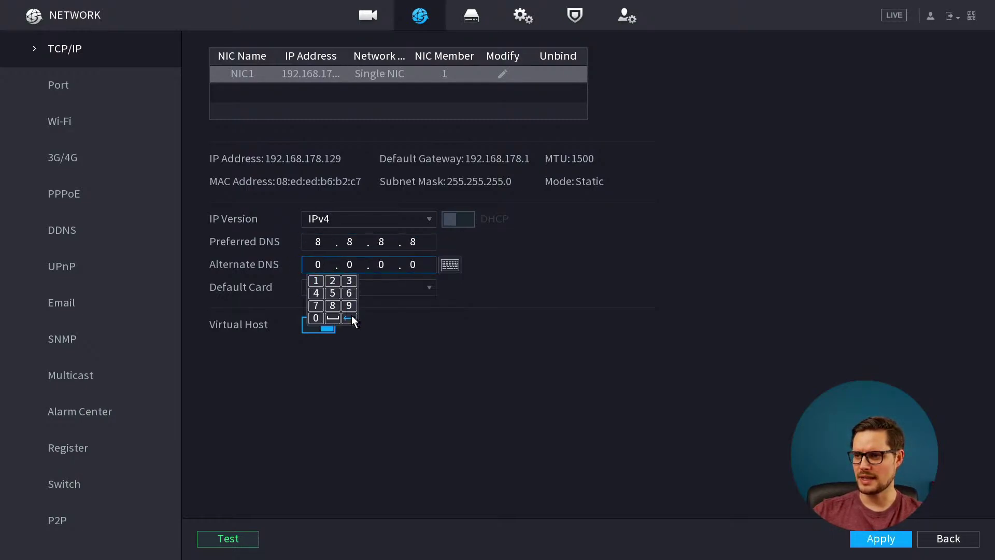
{"action": "left_click", "coordinate": [347, 318]}
{"action": "left_click", "coordinate": [332, 305]}
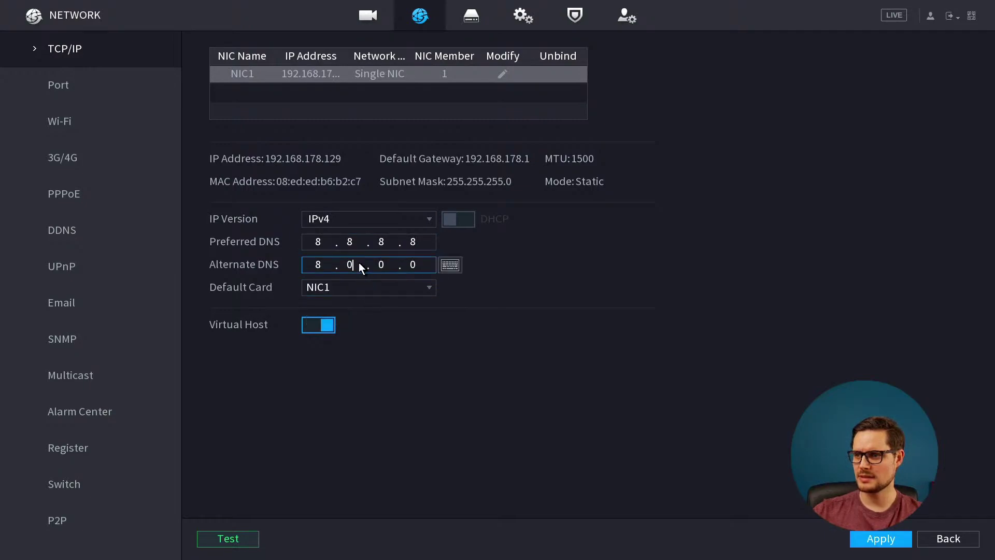
{"action": "left_click", "coordinate": [358, 262]}
{"action": "left_click", "coordinate": [364, 305]}
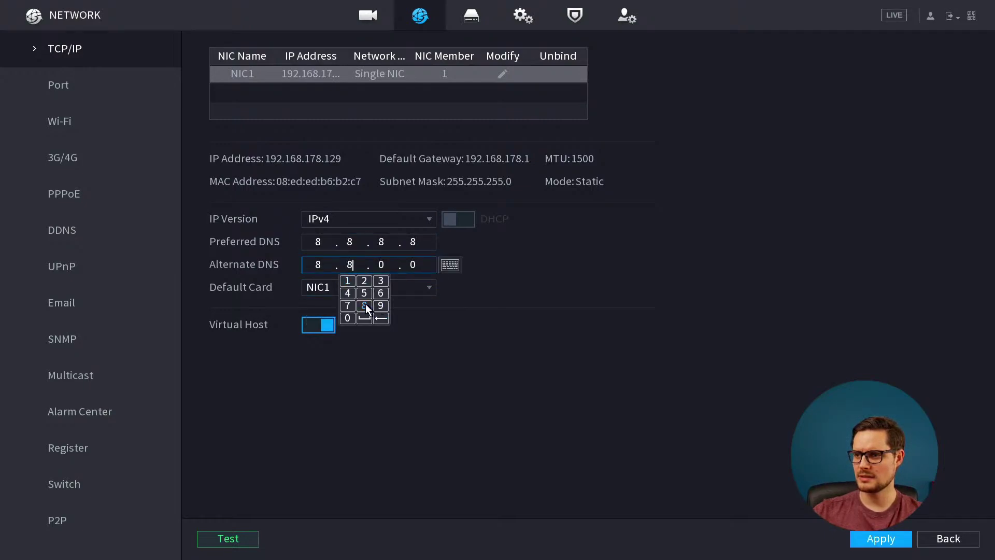
{"action": "left_click", "coordinate": [386, 263]}
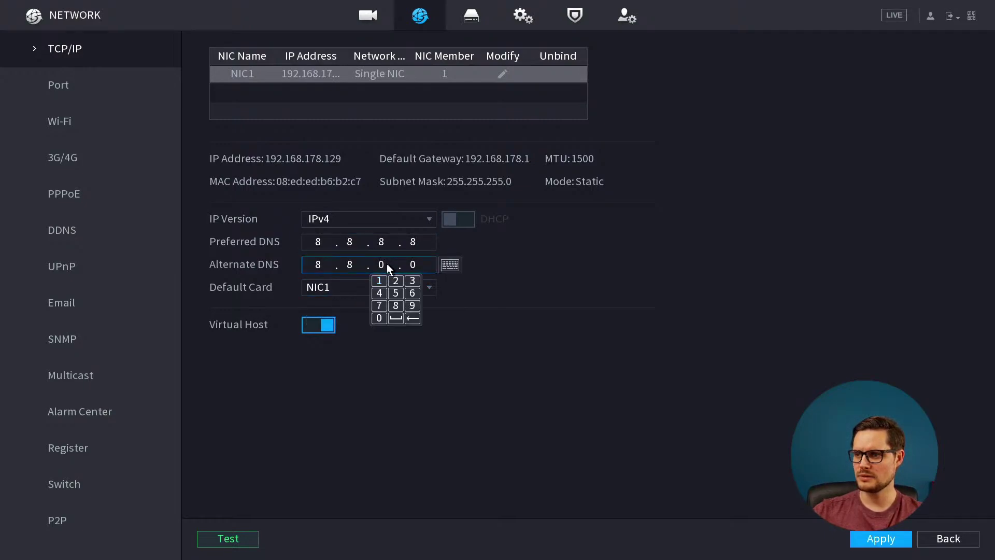
{"action": "left_click", "coordinate": [417, 265]}
{"action": "left_click", "coordinate": [410, 293]}
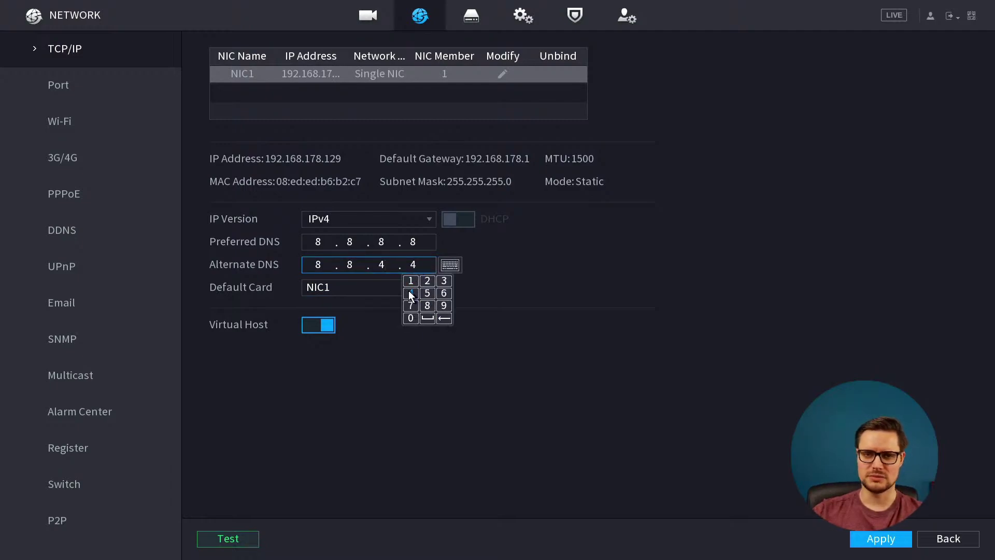
{"action": "left_click", "coordinate": [443, 398]}
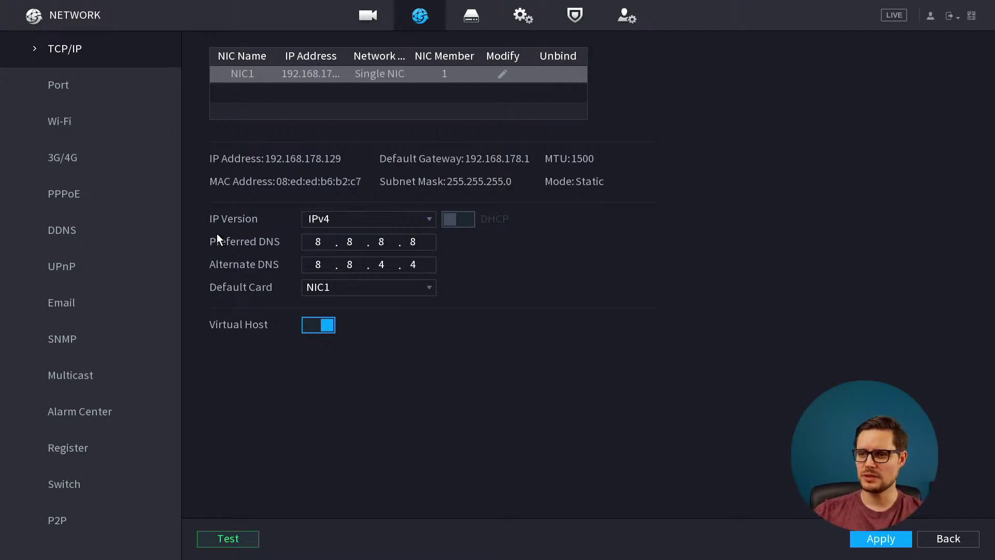
Examine the email notification settings, including the SMTP server, port, receiver choices and subject.
{"action": "left_click", "coordinate": [98, 305]}
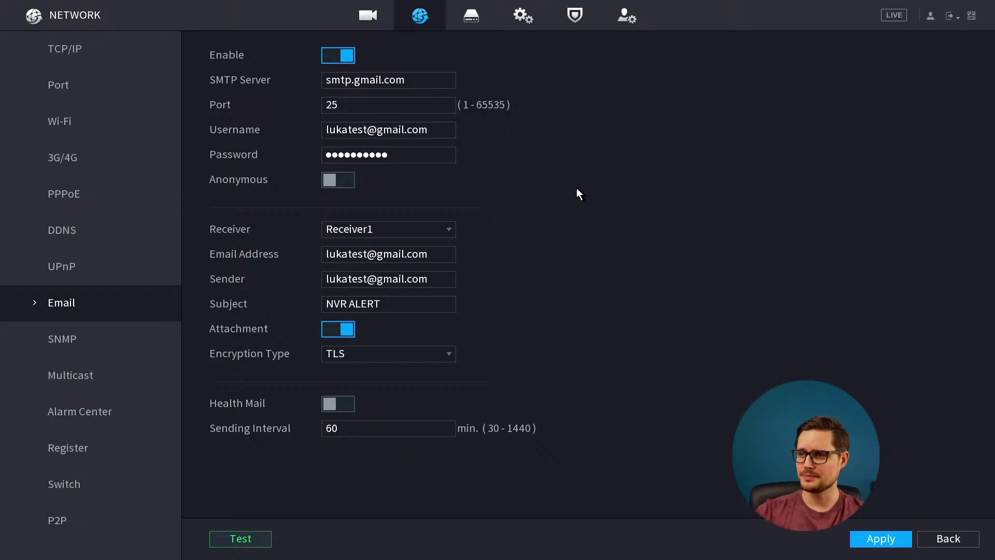
{"action": "left_click", "coordinate": [406, 108]}
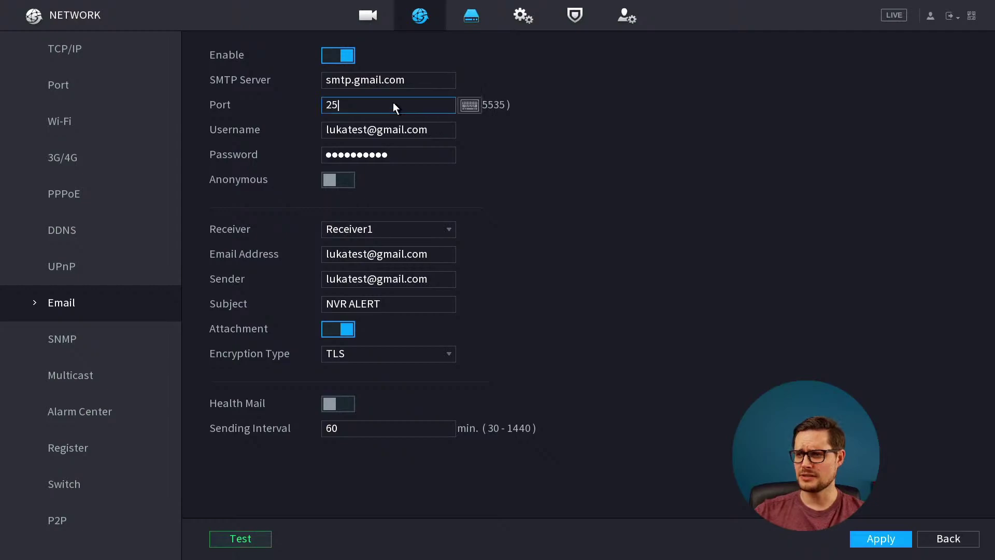
{"action": "left_click", "coordinate": [390, 82]}
{"action": "left_click", "coordinate": [385, 103]}
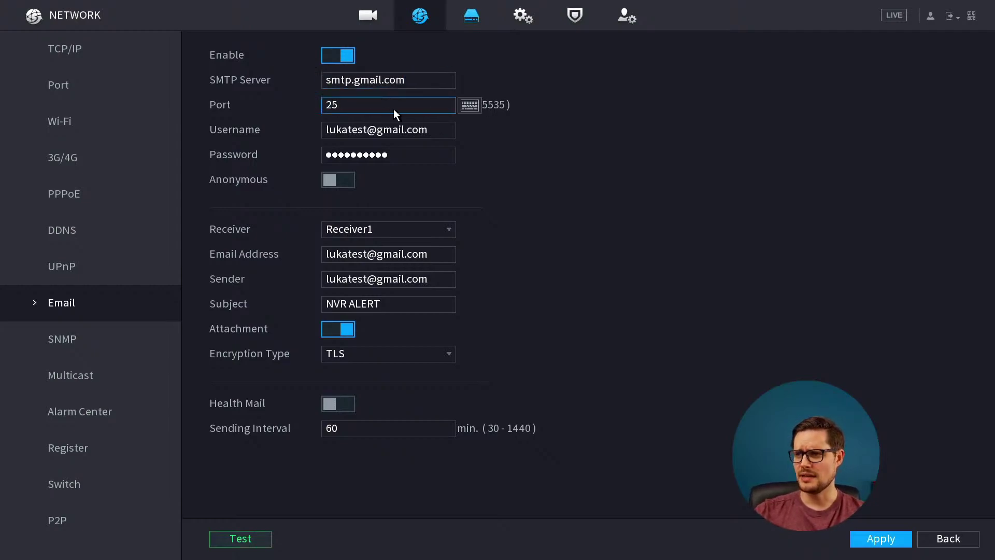
{"action": "left_click", "coordinate": [354, 80]}
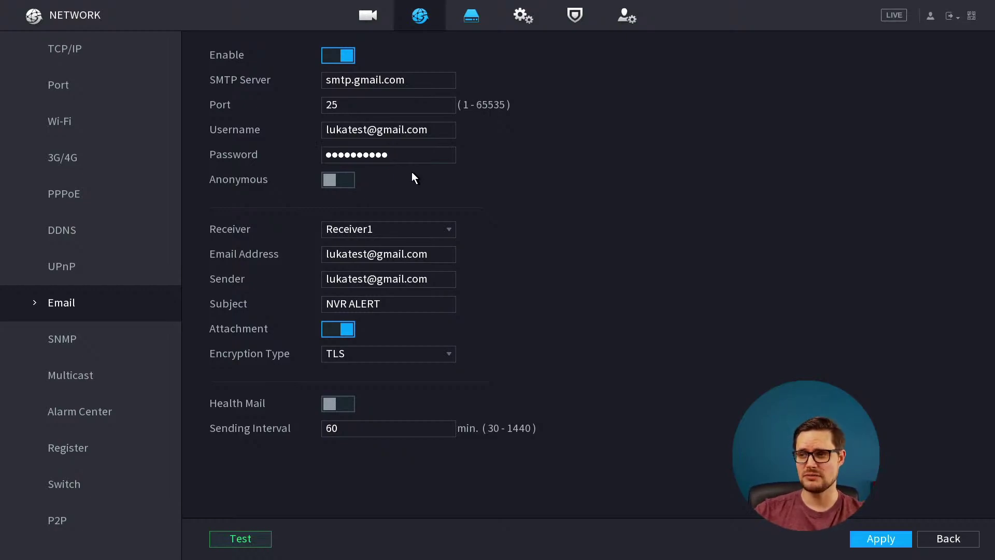
{"action": "left_click", "coordinate": [408, 228]}
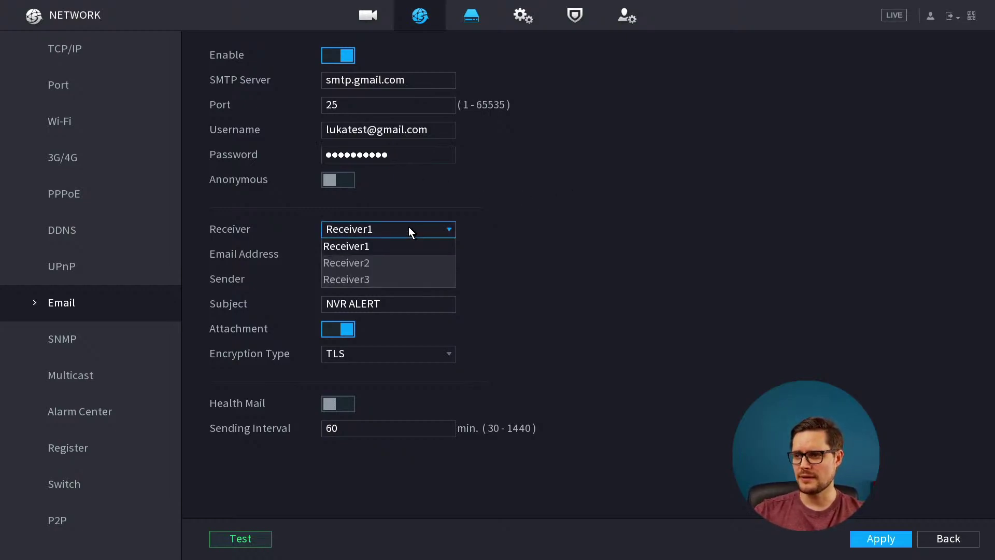
{"action": "left_click", "coordinate": [361, 244]}
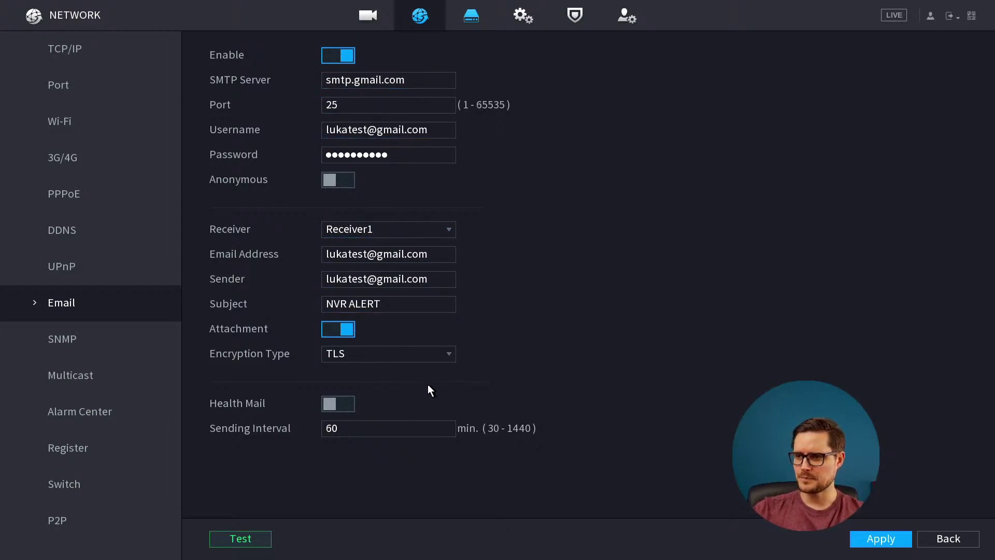
{"action": "left_click", "coordinate": [390, 110]}
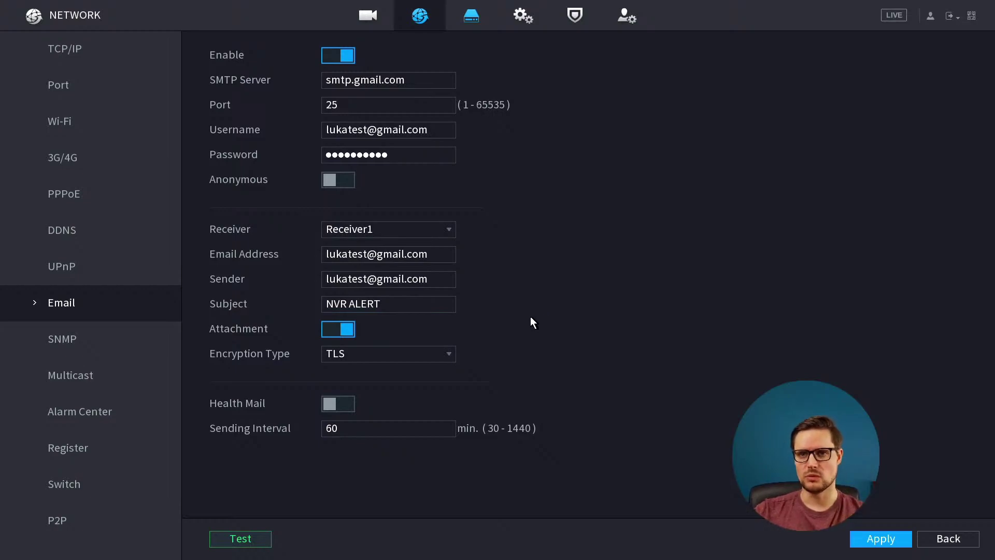
{"action": "left_click", "coordinate": [455, 301]}
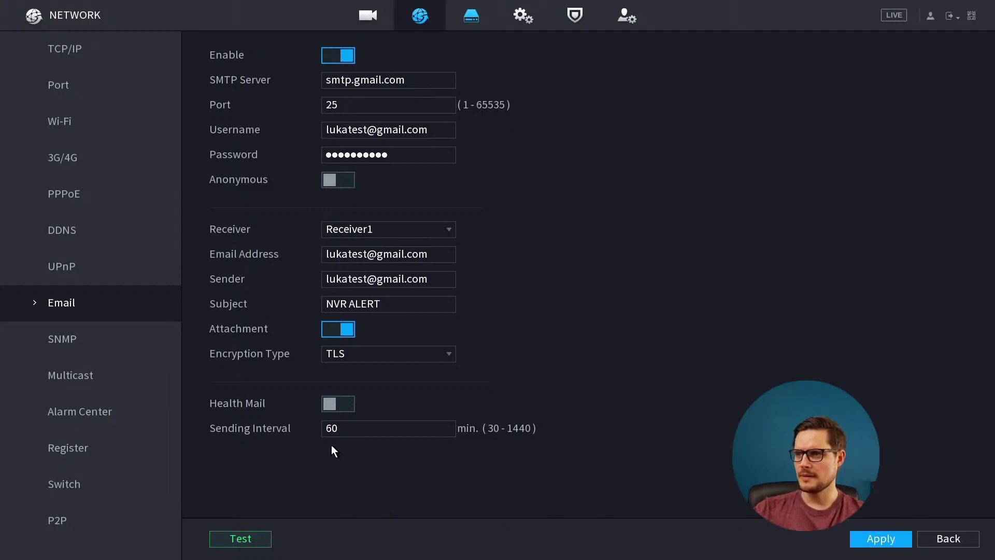
Review the Alarm Center settings and the available protocol types, and return to the main menu.
{"action": "left_click", "coordinate": [86, 412]}
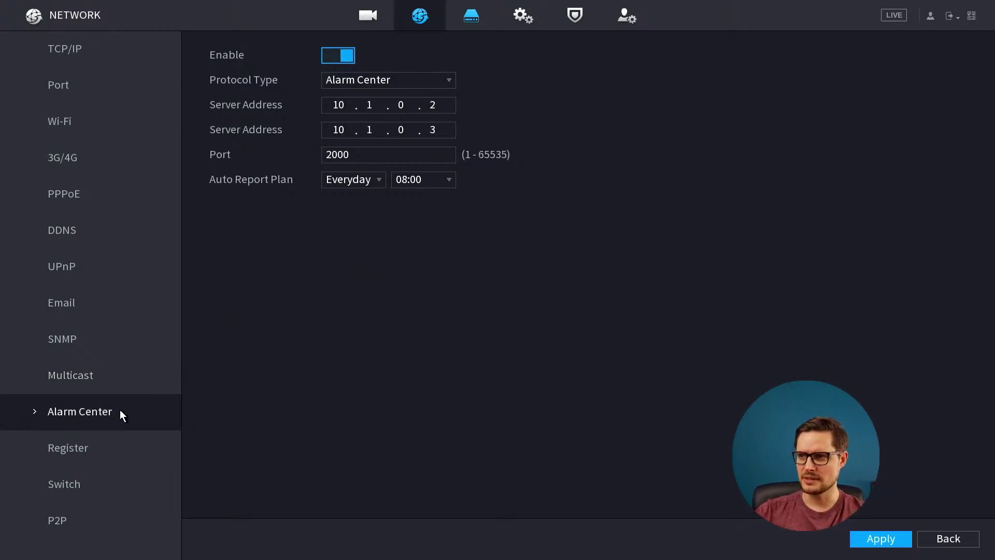
{"action": "left_click", "coordinate": [350, 82]}
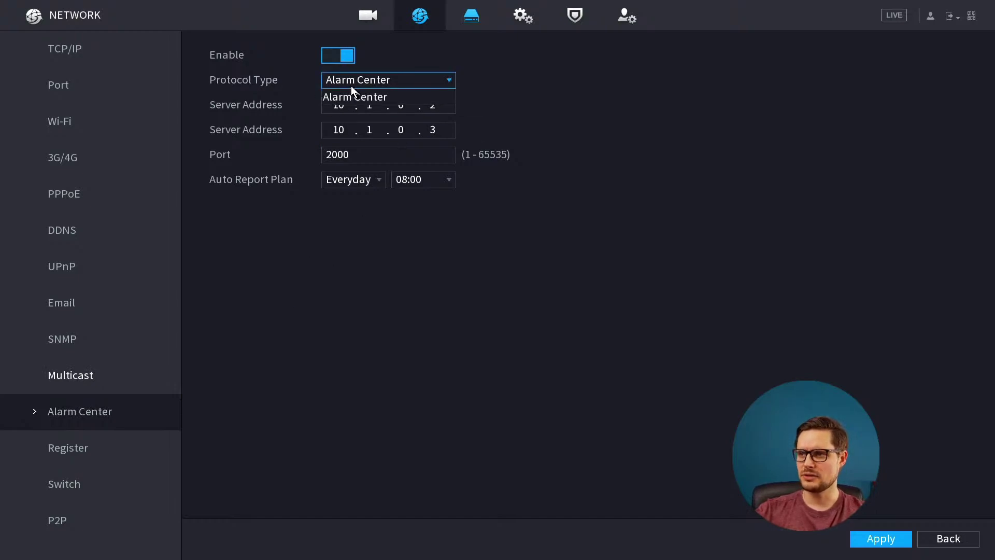
{"action": "left_click", "coordinate": [344, 105]}
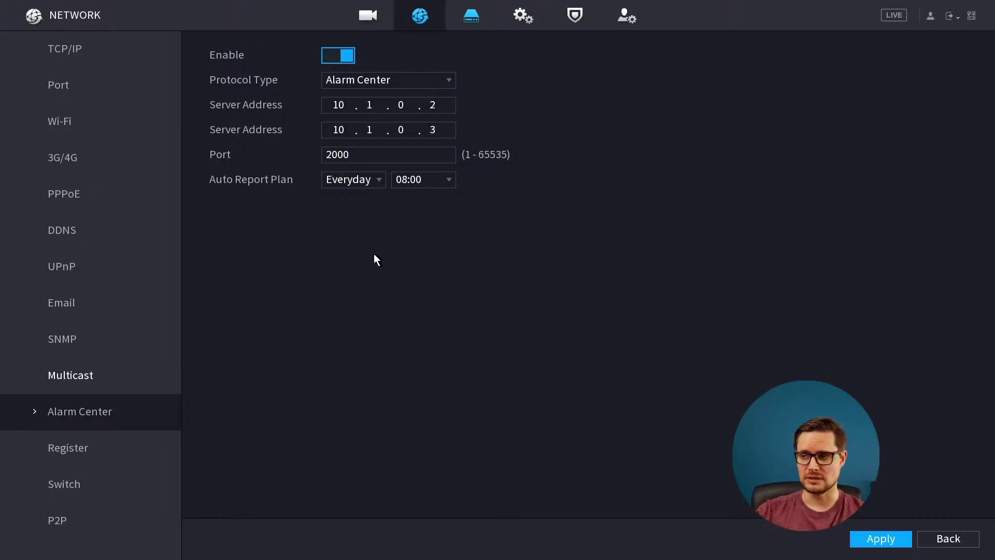
{"action": "right_click", "coordinate": [539, 253]}
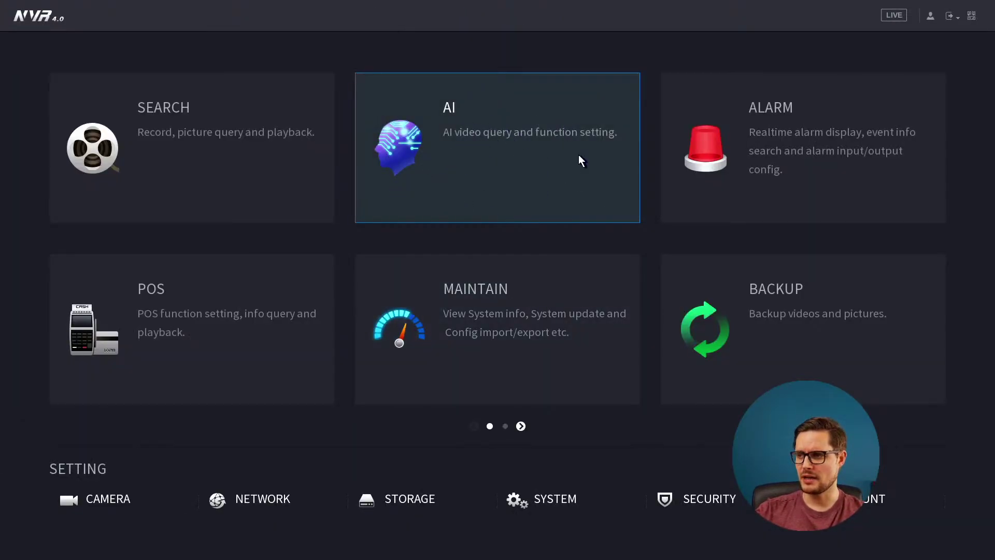
Open the IVS parameters in the AI settings and delete both existing rules, Tripwire and Intrusion, from channel D3.
{"action": "left_click", "coordinate": [524, 151]}
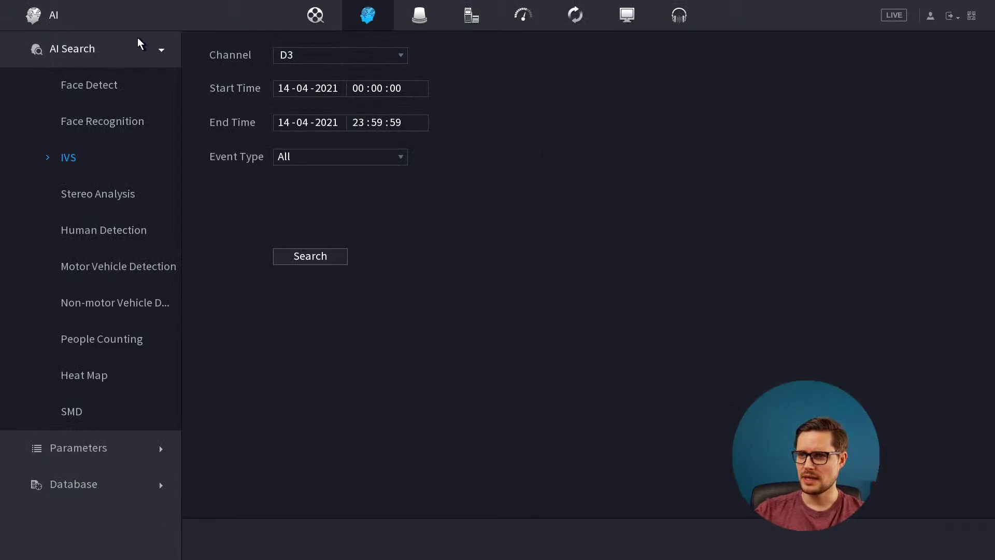
{"action": "left_click", "coordinate": [147, 49]}
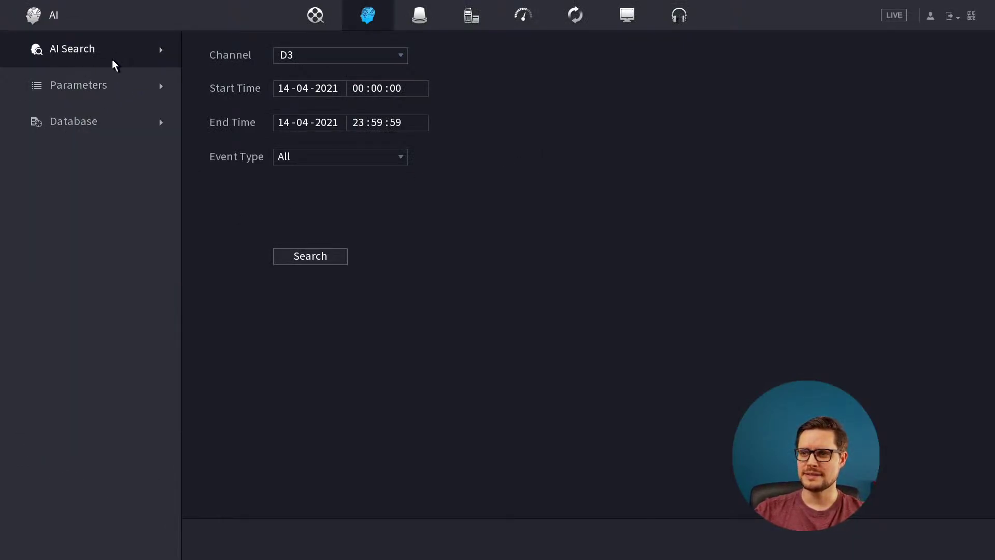
{"action": "left_click", "coordinate": [116, 88]}
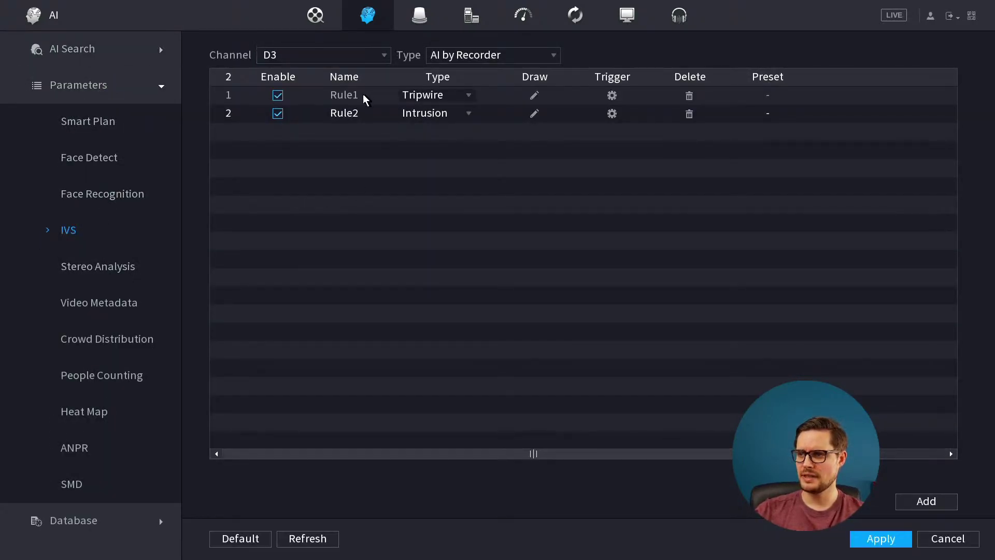
{"action": "left_click", "coordinate": [690, 96]}
{"action": "left_click", "coordinate": [690, 97]}
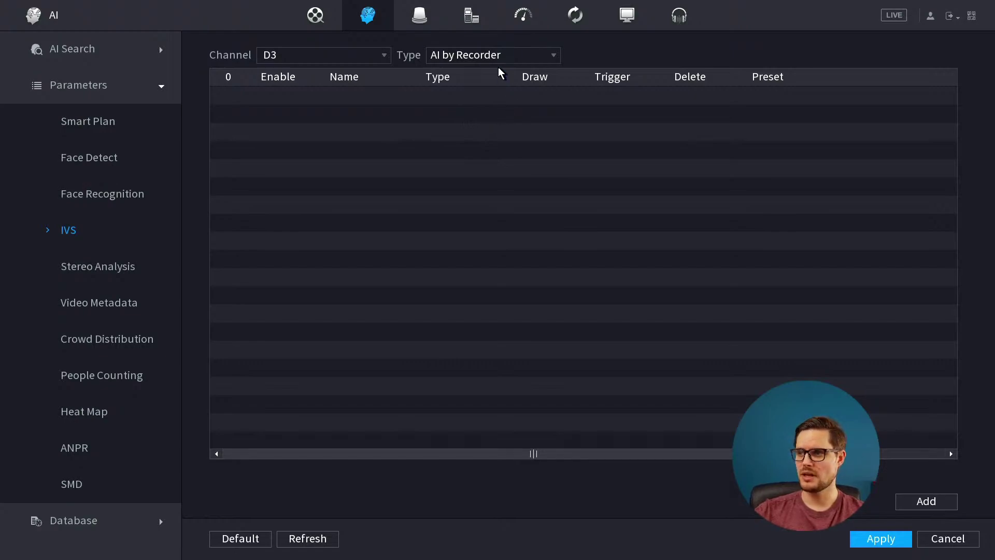
Set the IVS type to AI by Camera for channel D3 and add a Tripwire rule.
{"action": "left_click", "coordinate": [512, 55]}
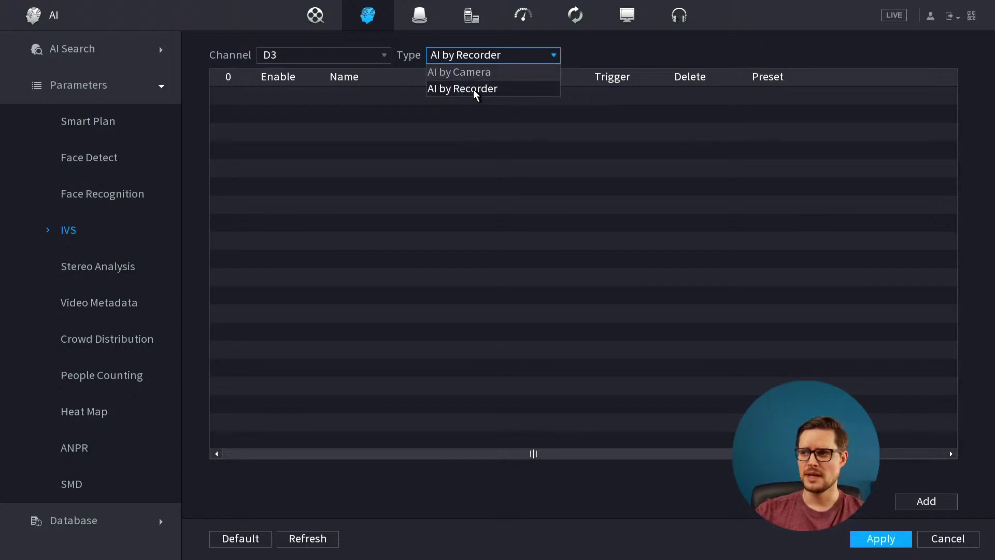
{"action": "left_click", "coordinate": [479, 73]}
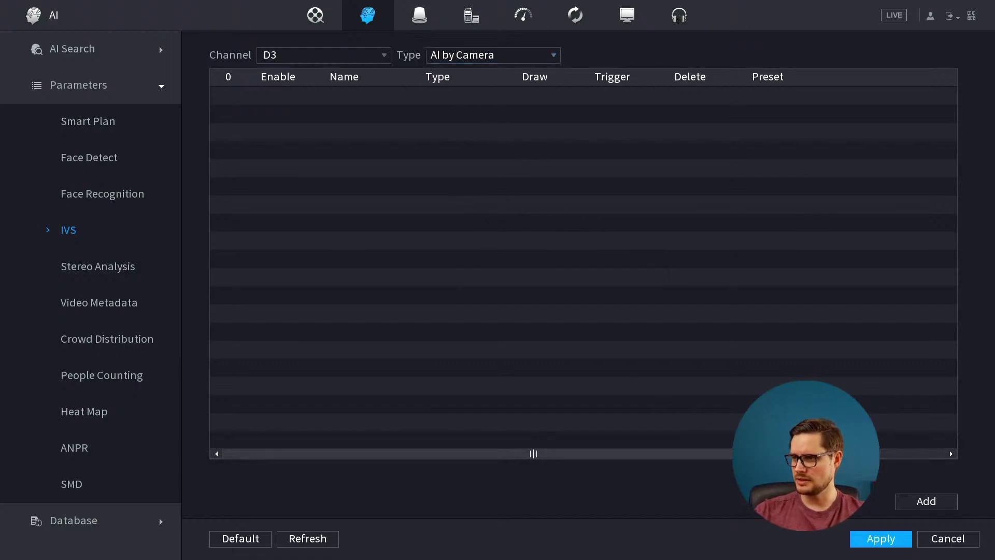
{"action": "left_click", "coordinate": [956, 505]}
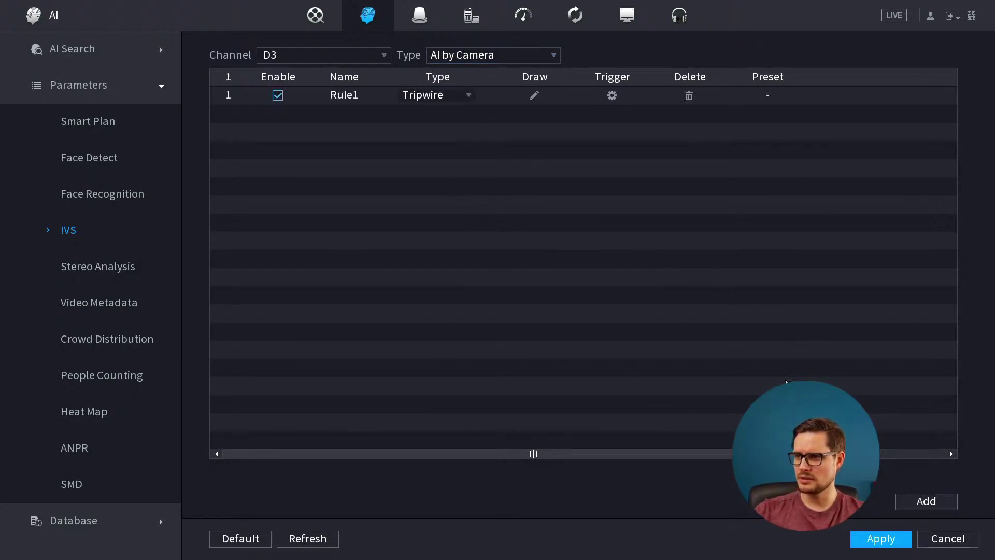
{"action": "left_click", "coordinate": [449, 92]}
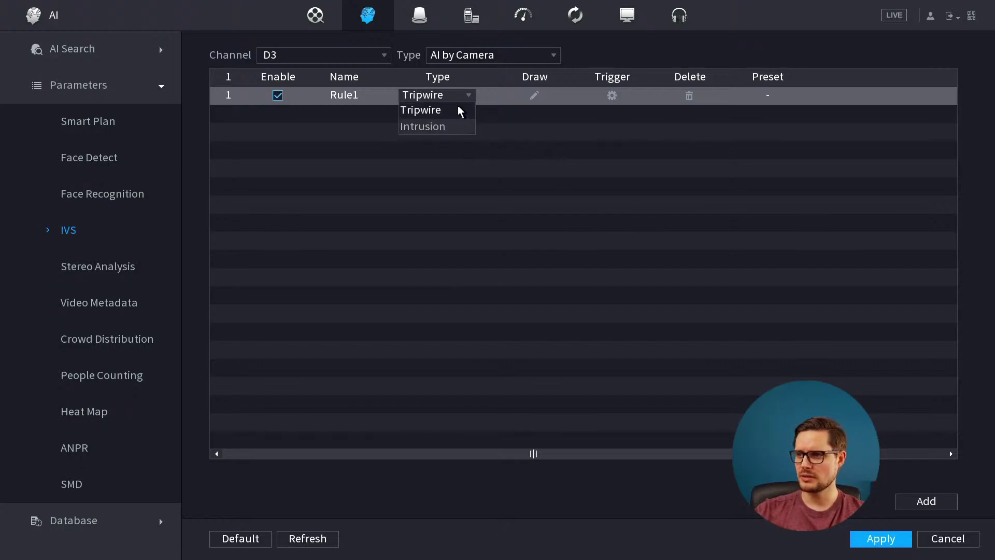
{"action": "left_click", "coordinate": [429, 110]}
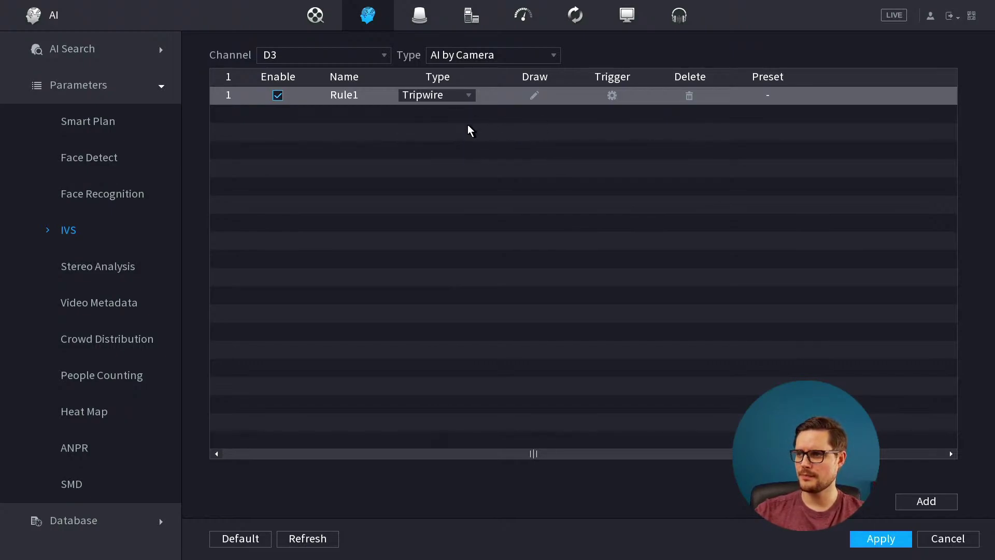
Draw the Tripwire rule's line along the wall across the road, with direction Both and only Human as effective target.
{"action": "left_click", "coordinate": [535, 96]}
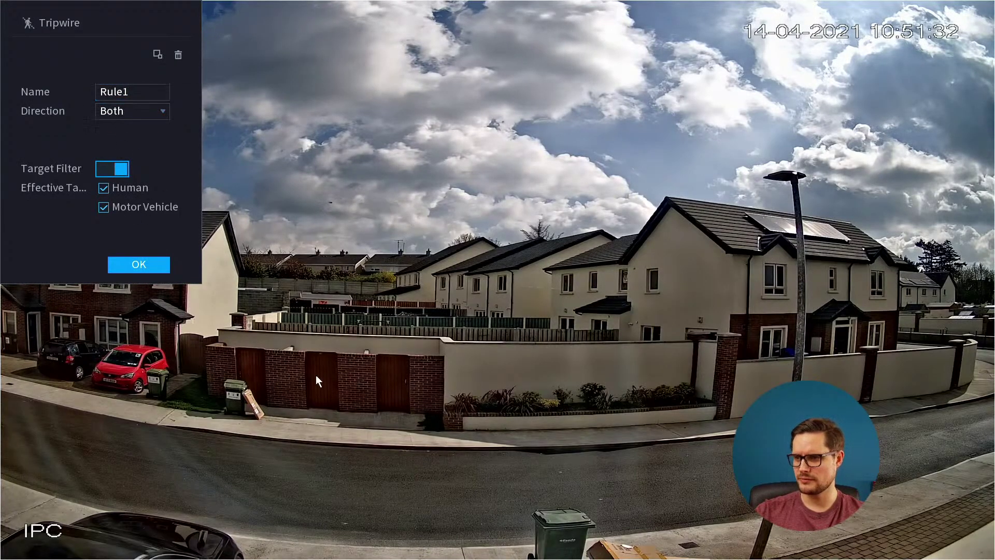
{"action": "left_click", "coordinate": [217, 343]}
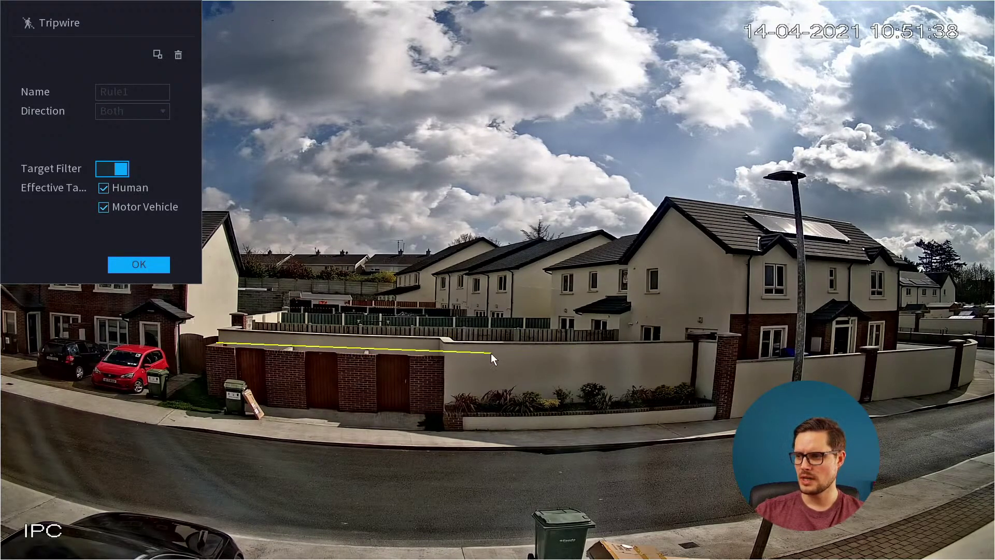
{"action": "right_click", "coordinate": [706, 350]}
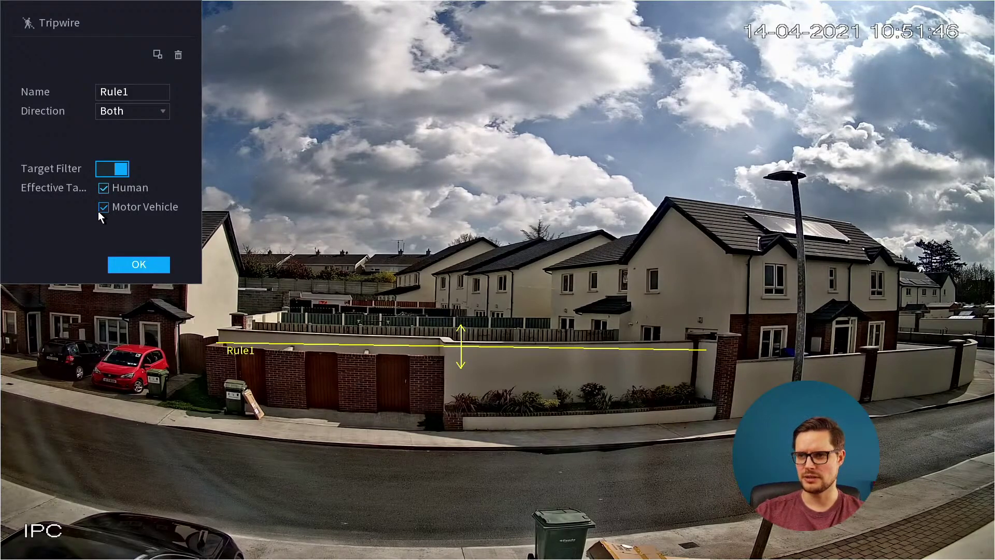
{"action": "left_click", "coordinate": [136, 114]}
{"action": "left_click", "coordinate": [65, 137]}
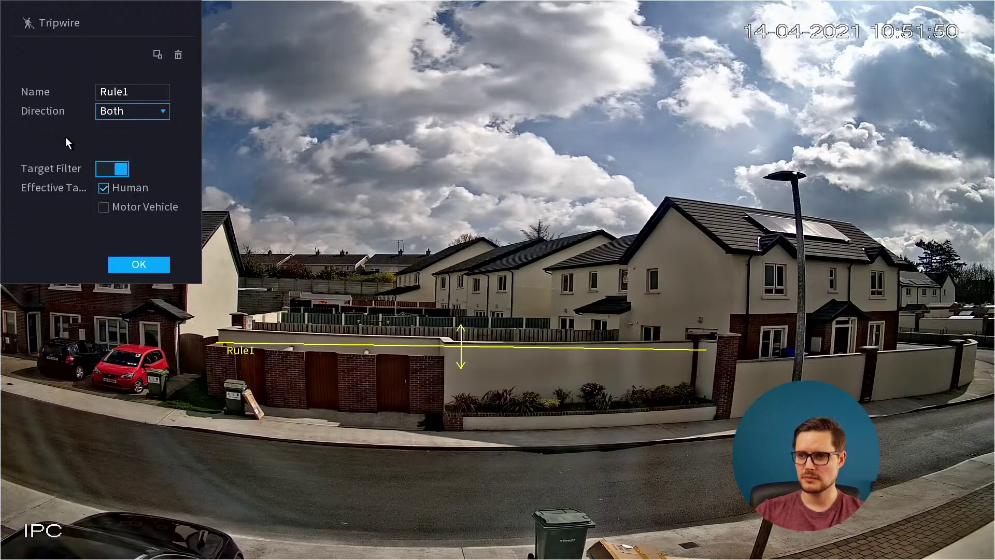
{"action": "left_click", "coordinate": [148, 264]}
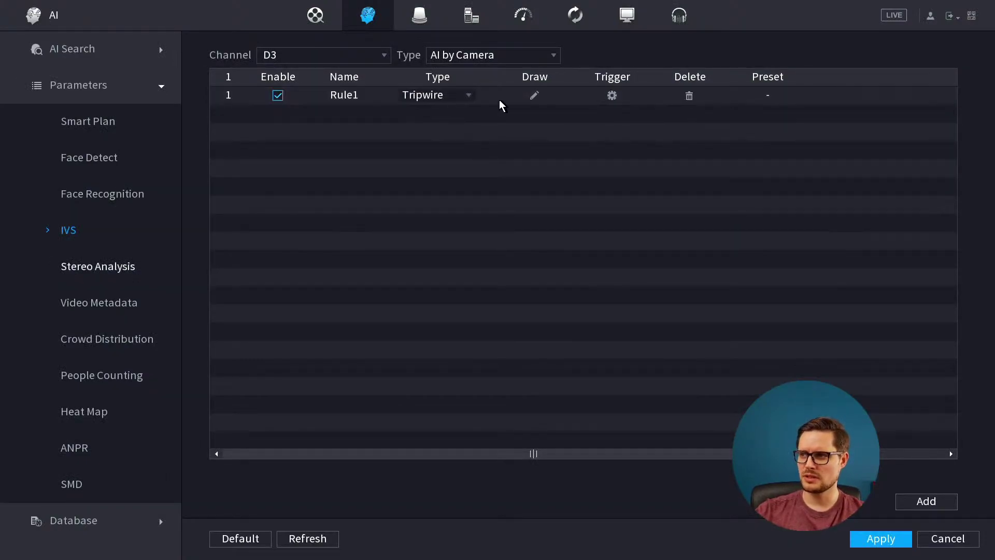
In the Tripwire rule's trigger settings, enable Report Alarm and limit the schedule to hours 6 to 20 on all days.
{"action": "left_click", "coordinate": [612, 97]}
{"action": "left_click", "coordinate": [363, 175]}
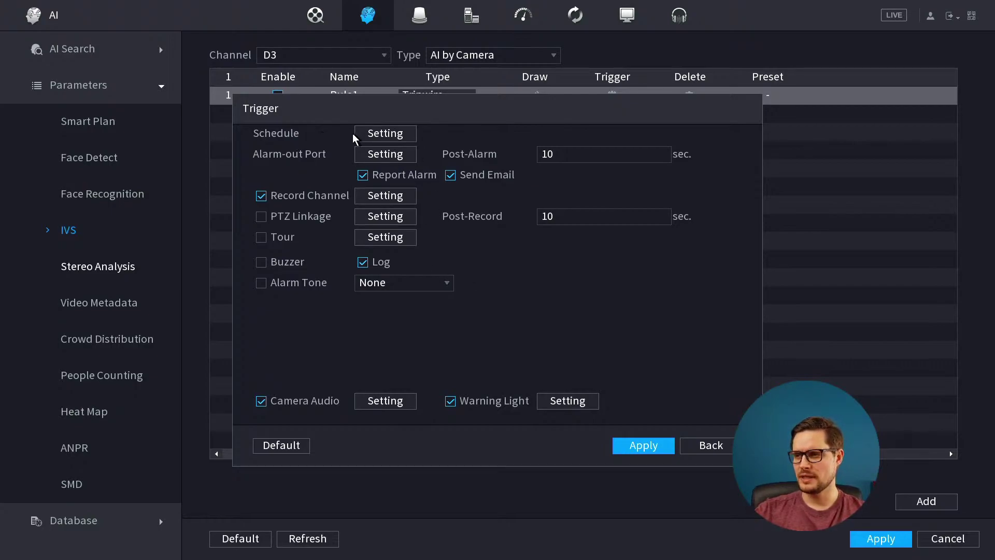
{"action": "left_click", "coordinate": [390, 134]}
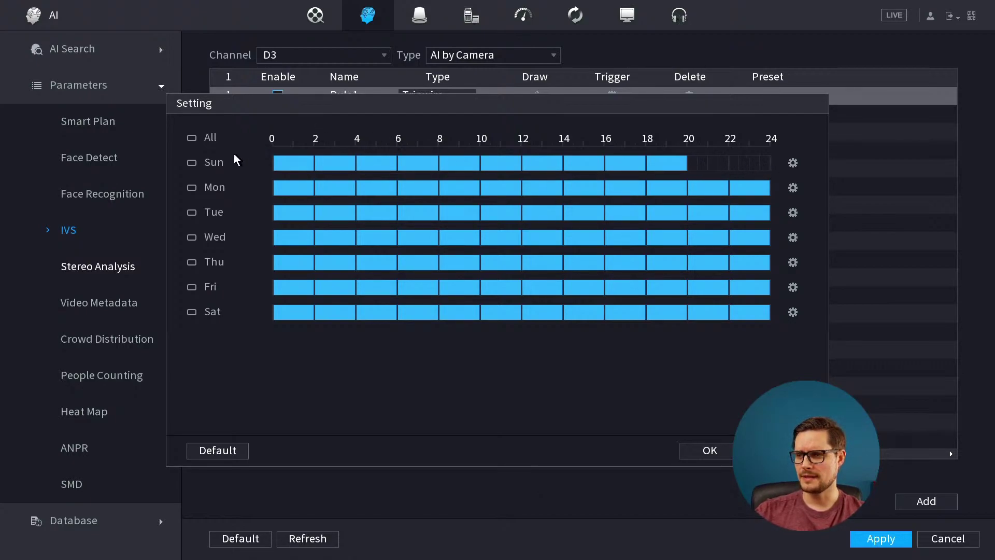
{"action": "left_click", "coordinate": [192, 138]}
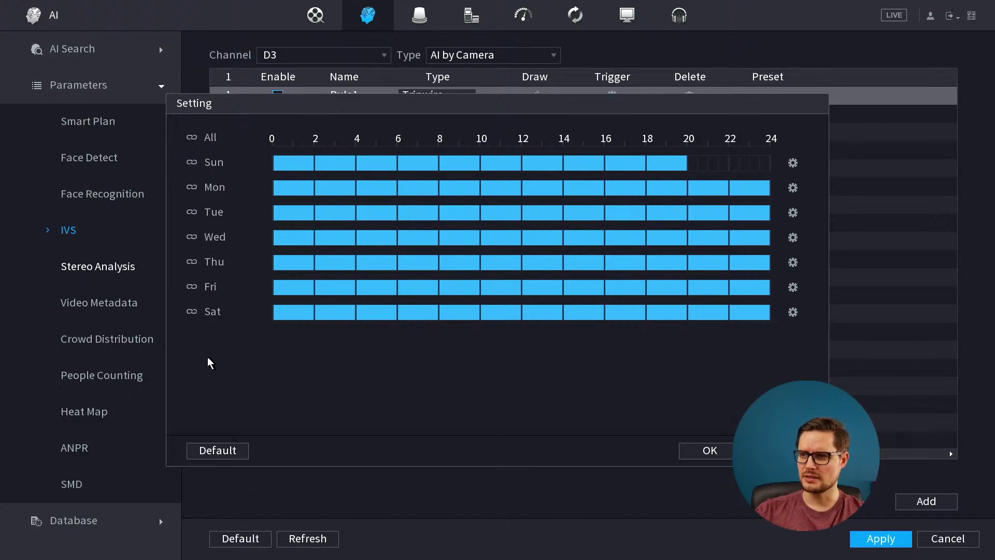
{"action": "mouse_move", "coordinate": [728, 183]}
{"action": "left_mouse_down"}
{"action": "mouse_move", "coordinate": [709, 194]}
{"action": "mouse_move", "coordinate": [722, 189]}
{"action": "left_mouse_up"}
{"action": "left_click", "coordinate": [693, 187]}
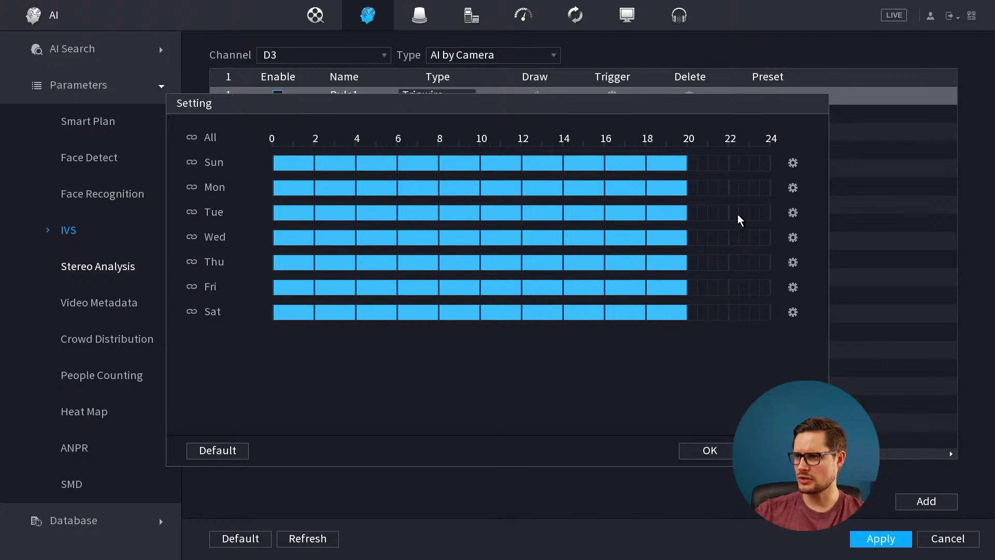
{"action": "left_click_drag", "start_coordinate": [395, 162], "coordinate": [269, 160]}
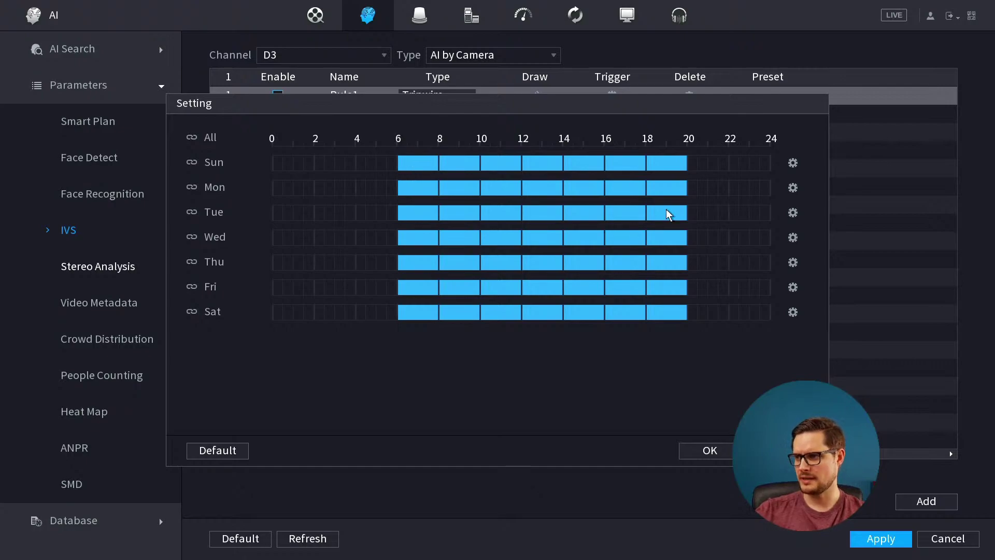
{"action": "left_click", "coordinate": [705, 455]}
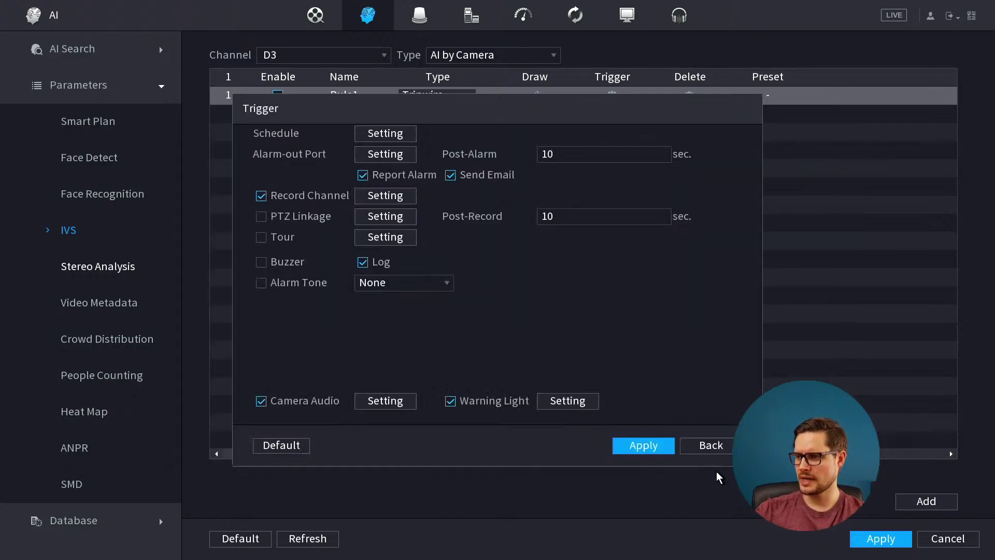
{"action": "left_click", "coordinate": [645, 450]}
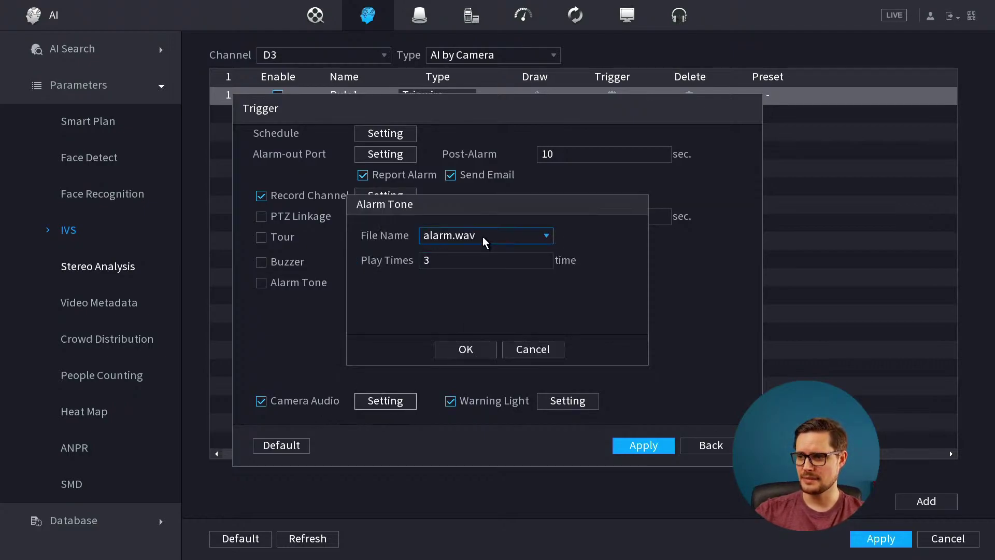
Set the camera audio to the "Private land no entry" file, played 1 time.
{"action": "left_click", "coordinate": [486, 236]}
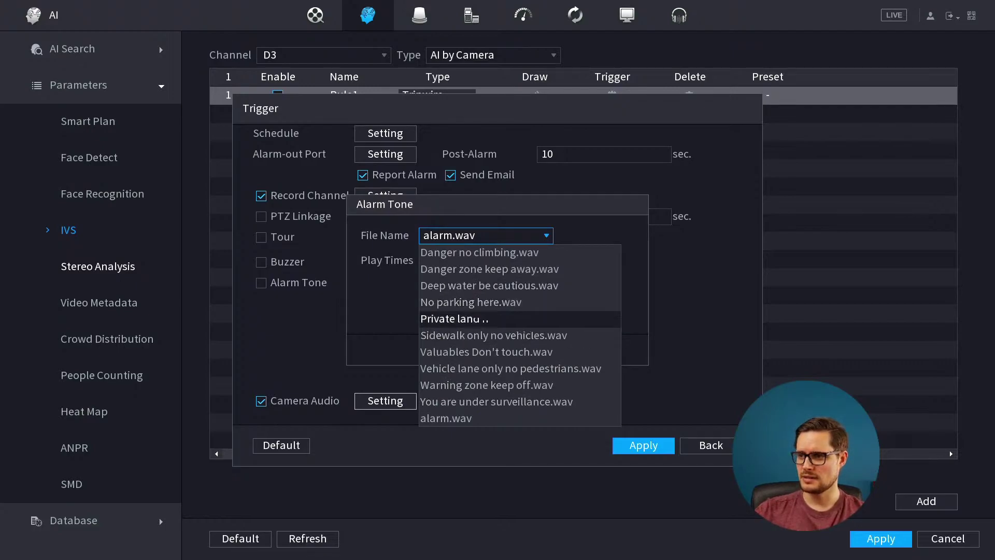
{"action": "left_click", "coordinate": [462, 318]}
{"action": "left_click", "coordinate": [475, 259]}
{"action": "left_click", "coordinate": [427, 277]}
{"action": "left_click", "coordinate": [508, 323]}
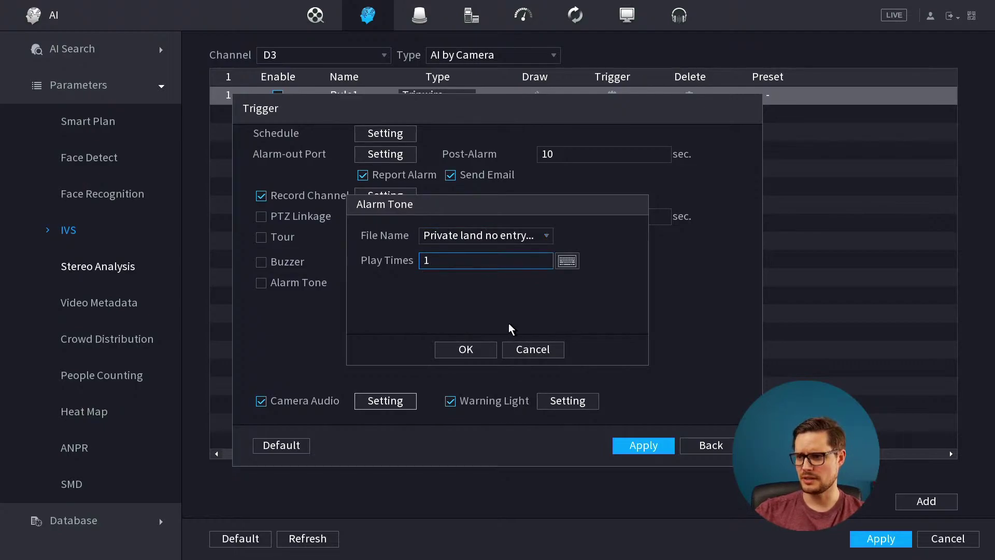
{"action": "left_click", "coordinate": [461, 352]}
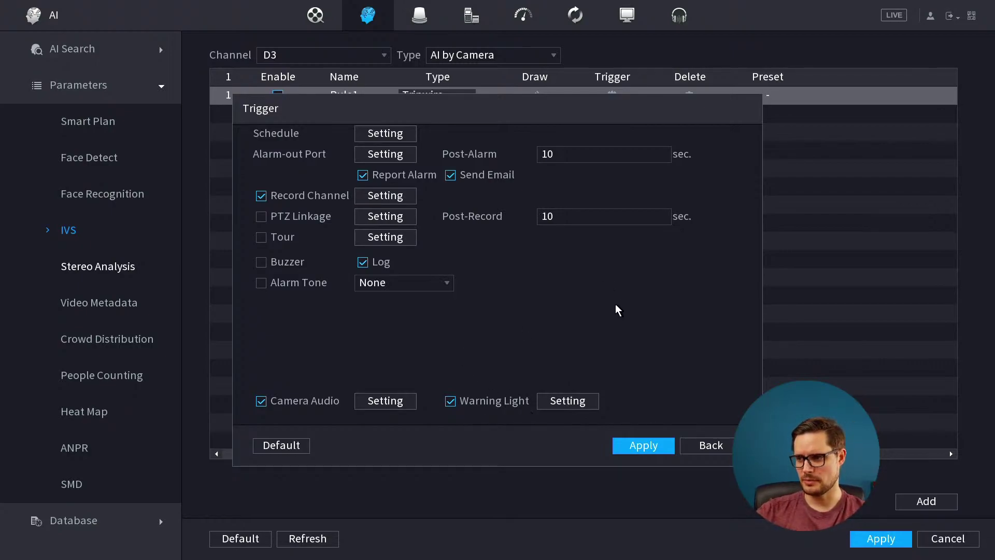
Set the warning light to Flicker at Medium frequency with a 10-second delay, and apply the Tripwire rule's settings.
{"action": "left_click", "coordinate": [553, 402]}
{"action": "left_click", "coordinate": [476, 247]}
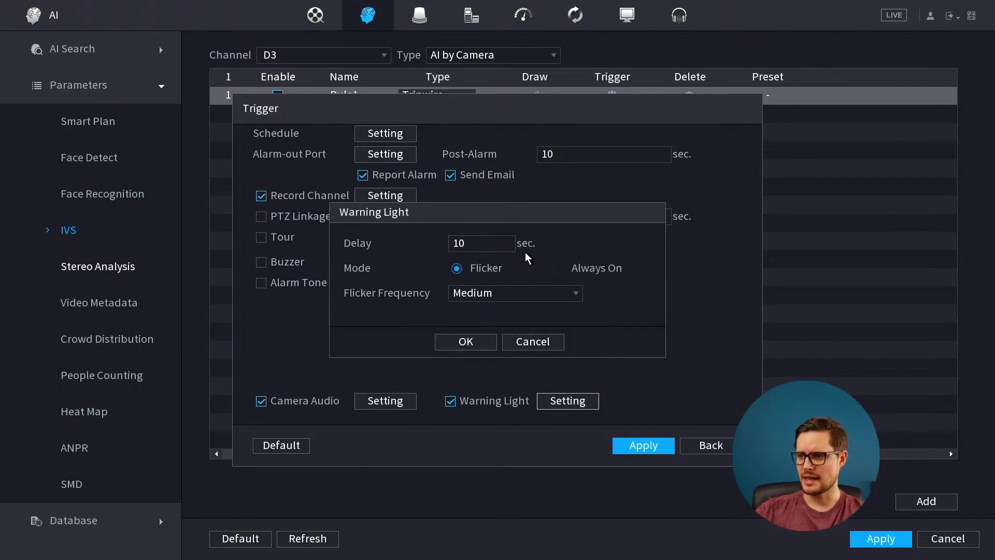
{"action": "left_click", "coordinate": [498, 294]}
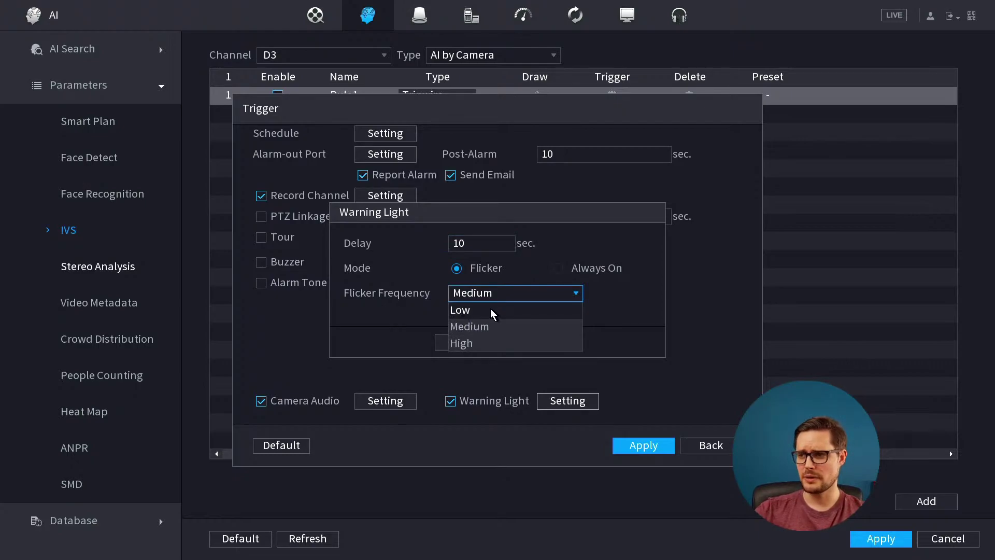
{"action": "left_click", "coordinate": [489, 327]}
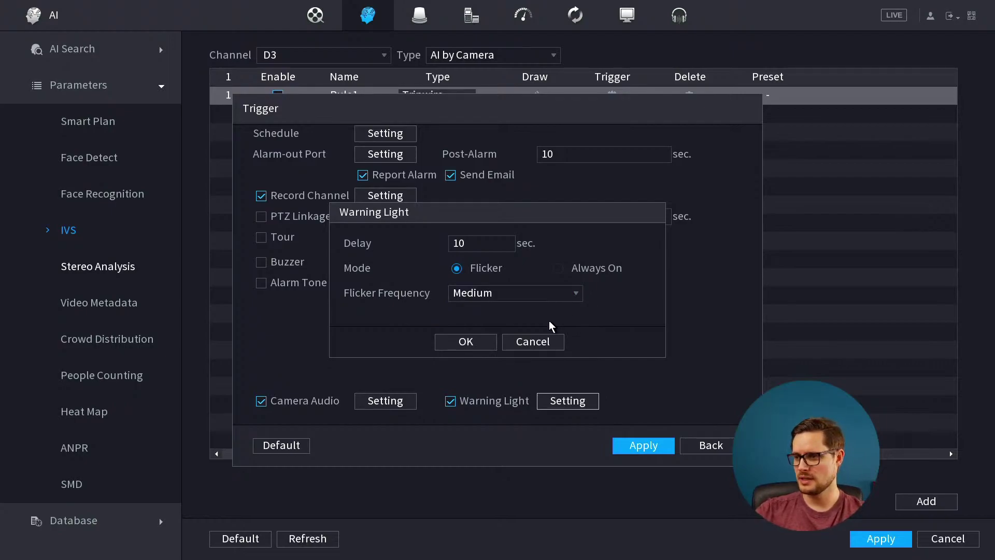
{"action": "left_click", "coordinate": [472, 344]}
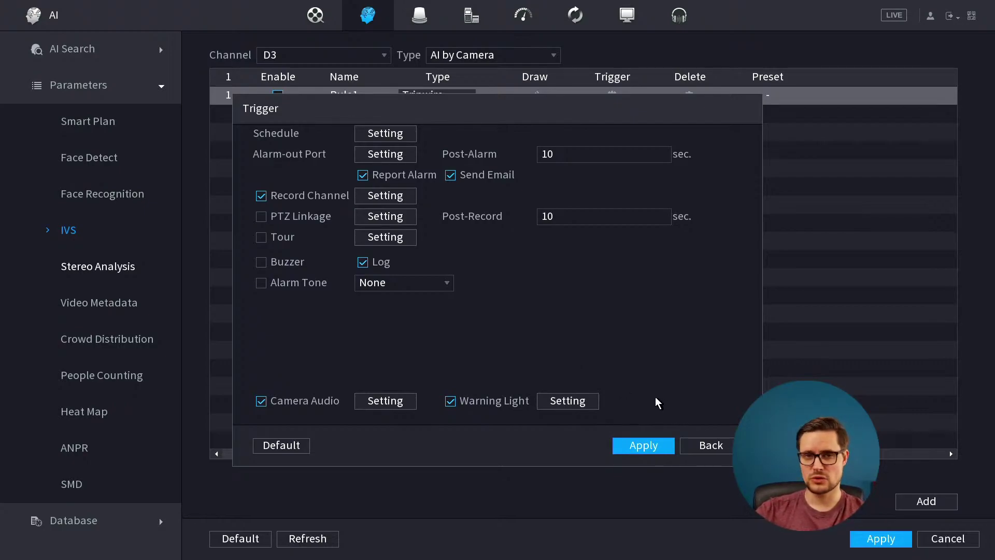
{"action": "left_click", "coordinate": [653, 445]}
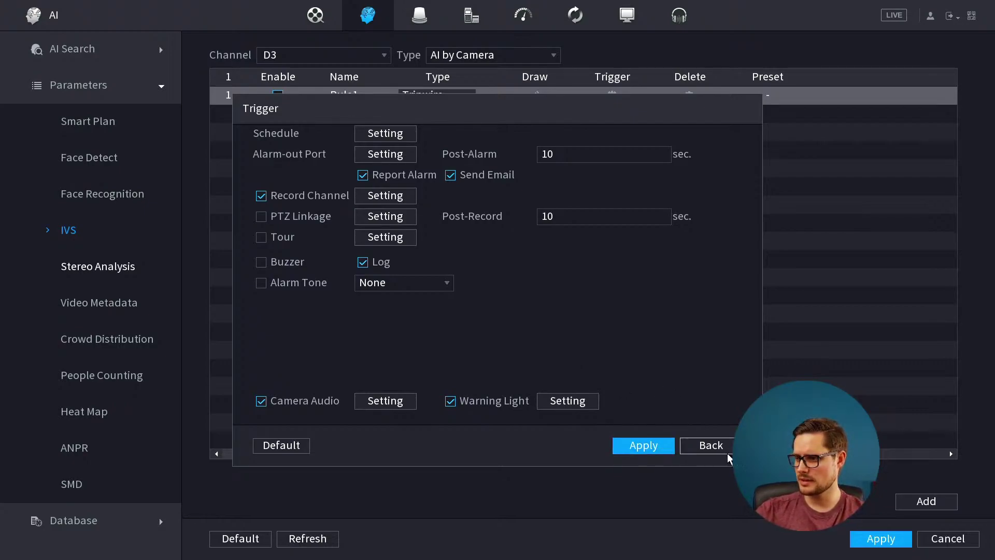
{"action": "left_click", "coordinate": [707, 445]}
{"action": "left_click", "coordinate": [870, 540]}
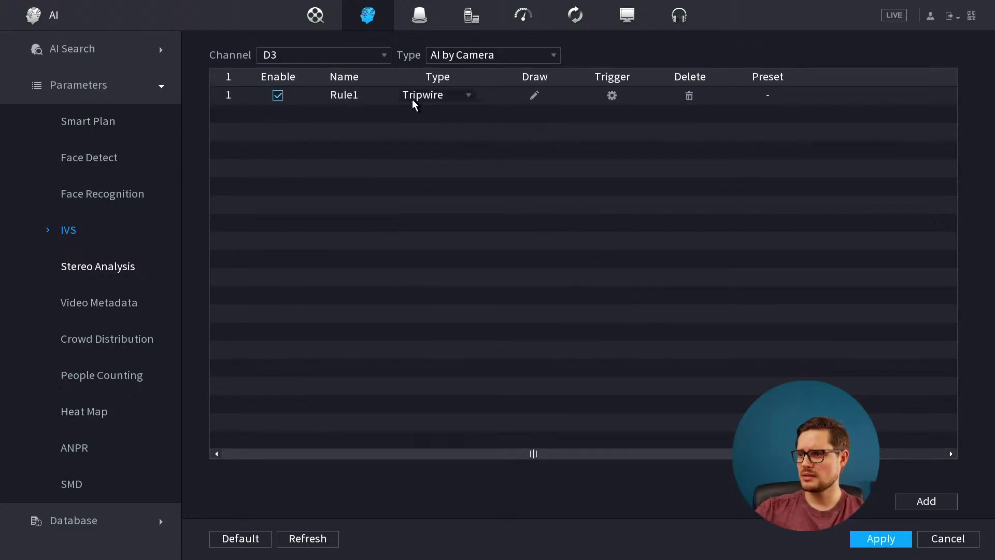
Add a second IVS rule to channel D3 and set its type to Intrusion.
{"action": "left_click", "coordinate": [934, 500]}
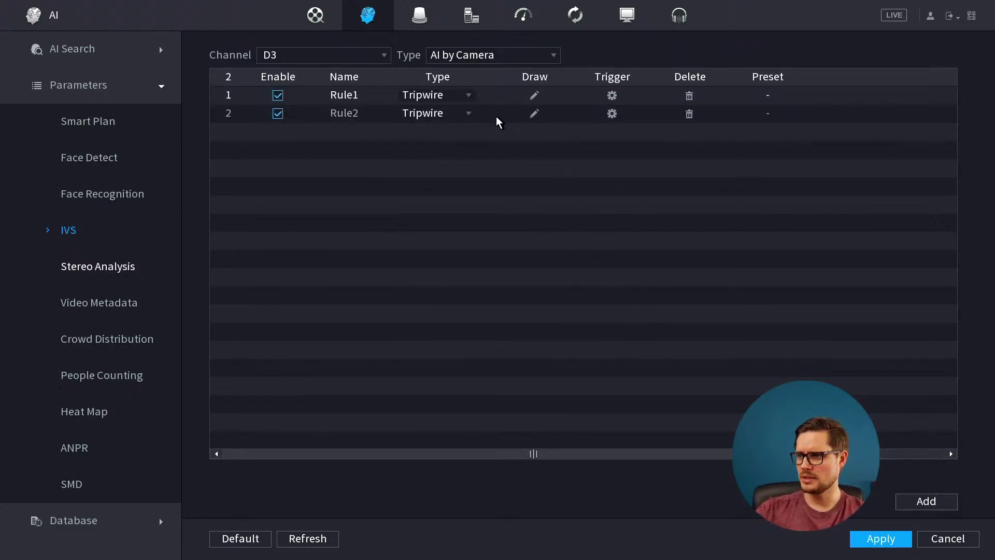
{"action": "left_click", "coordinate": [460, 113]}
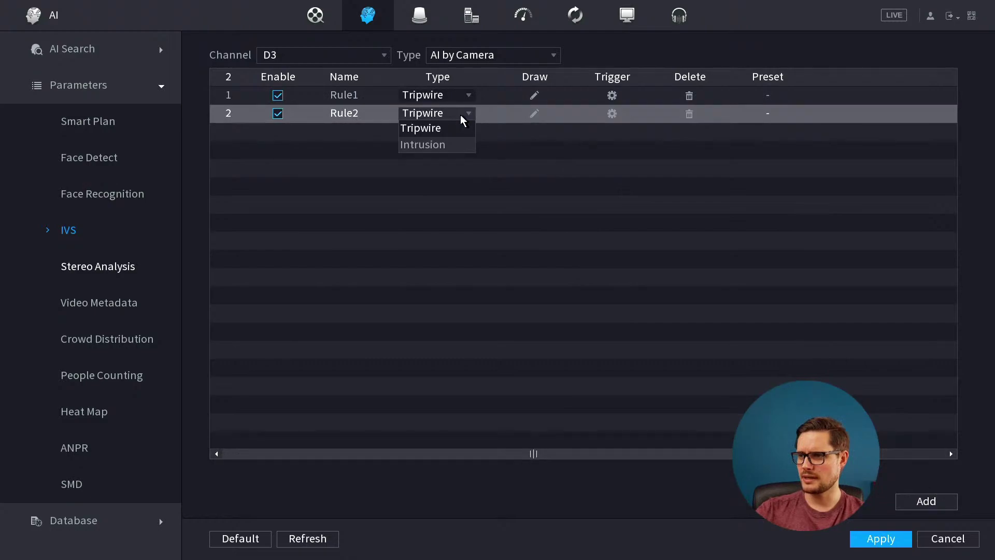
{"action": "left_click", "coordinate": [435, 145]}
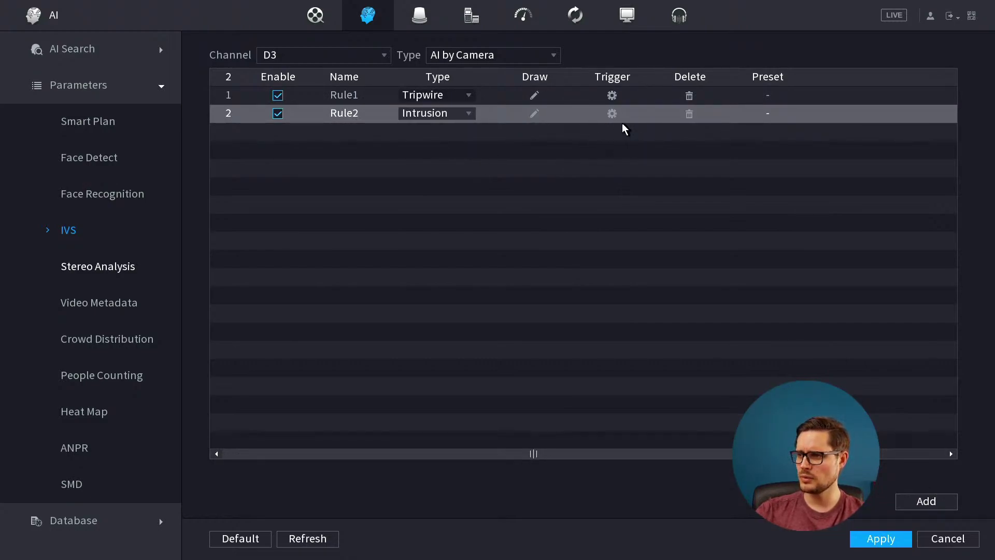
Enable the Appear action for the Intrusion rule and draw its four-sided area from the wall across the road to the near pavement.
{"action": "left_click", "coordinate": [534, 113]}
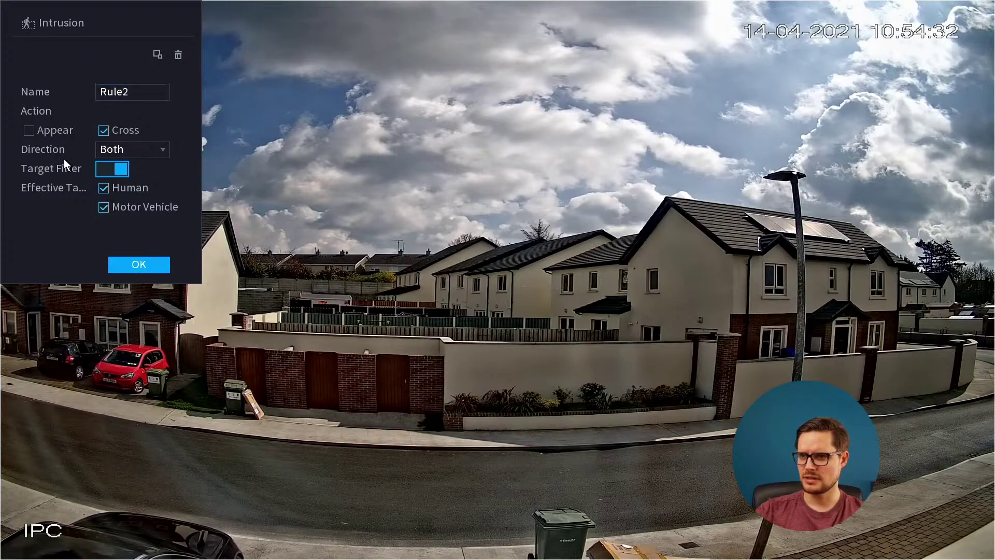
{"action": "left_click", "coordinate": [29, 133]}
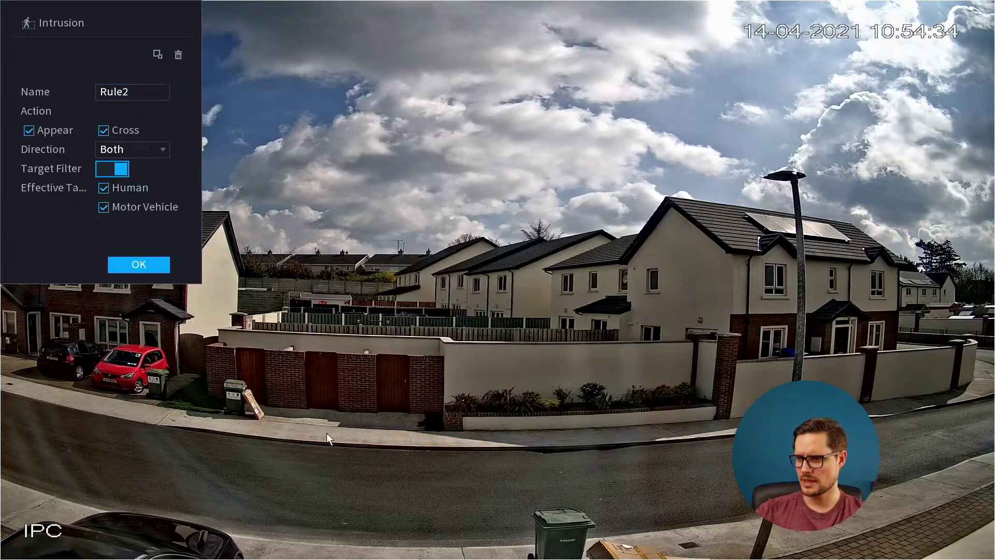
{"action": "left_click", "coordinate": [203, 351]}
{"action": "left_click", "coordinate": [553, 358]}
{"action": "left_click", "coordinate": [588, 554]}
{"action": "left_click", "coordinate": [39, 554]}
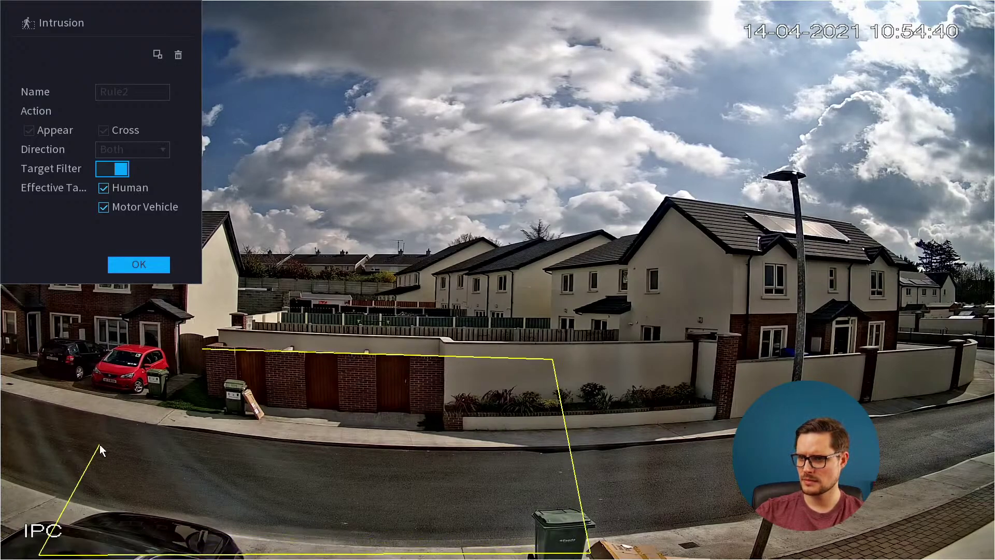
{"action": "right_click", "coordinate": [110, 420]}
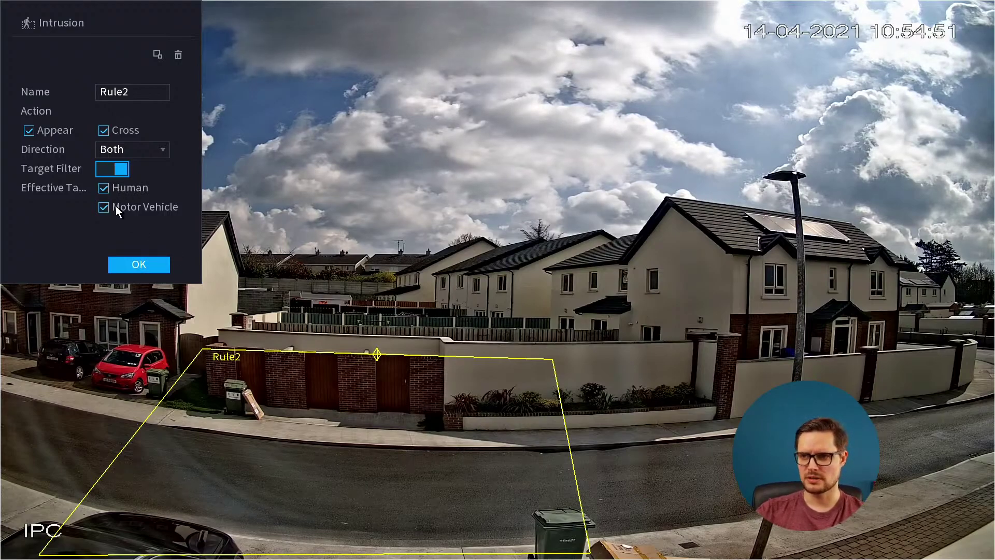
{"action": "left_click", "coordinate": [142, 267]}
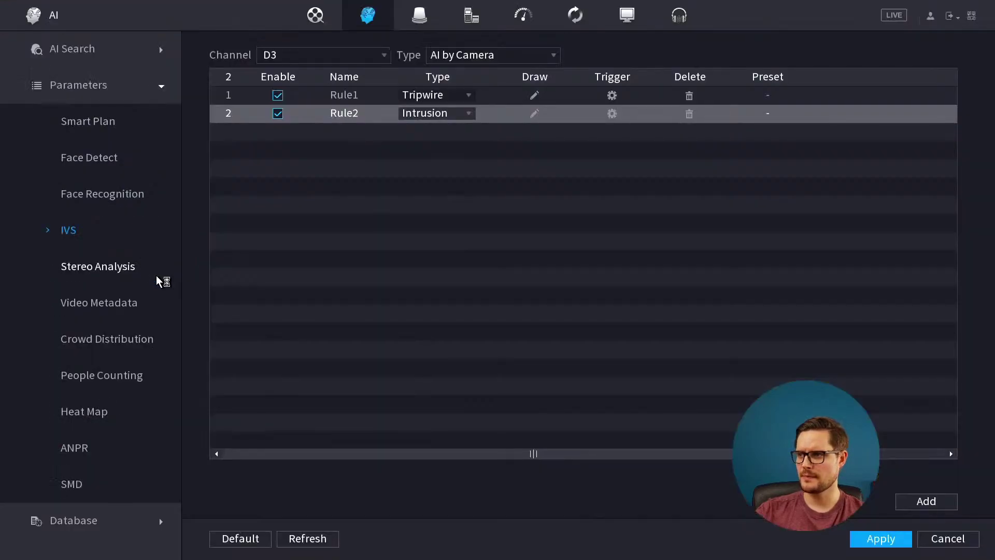
Review the Intrusion rule's trigger settings and apply the IVS rules for channel D3.
{"action": "left_click", "coordinate": [612, 114]}
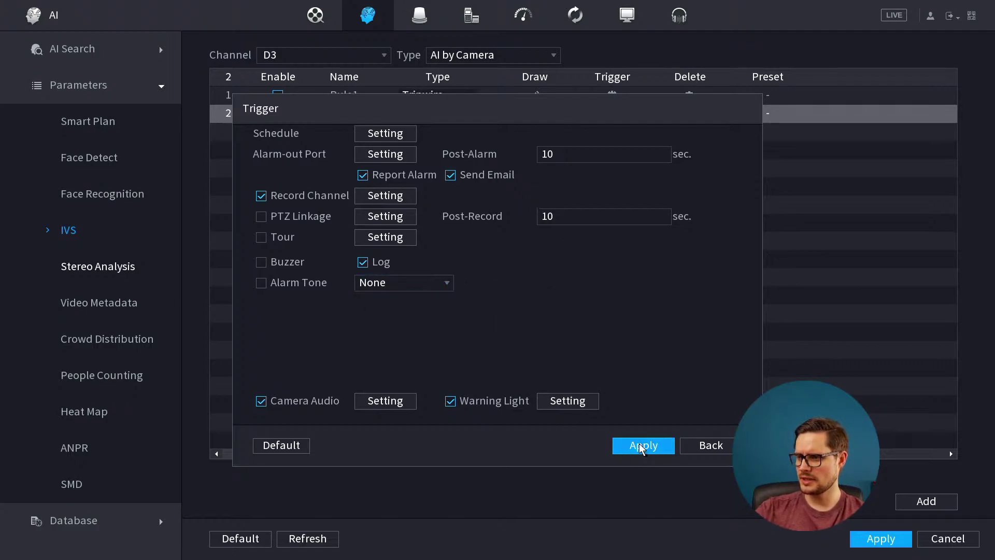
{"action": "left_click", "coordinate": [712, 445]}
{"action": "left_click", "coordinate": [887, 539]}
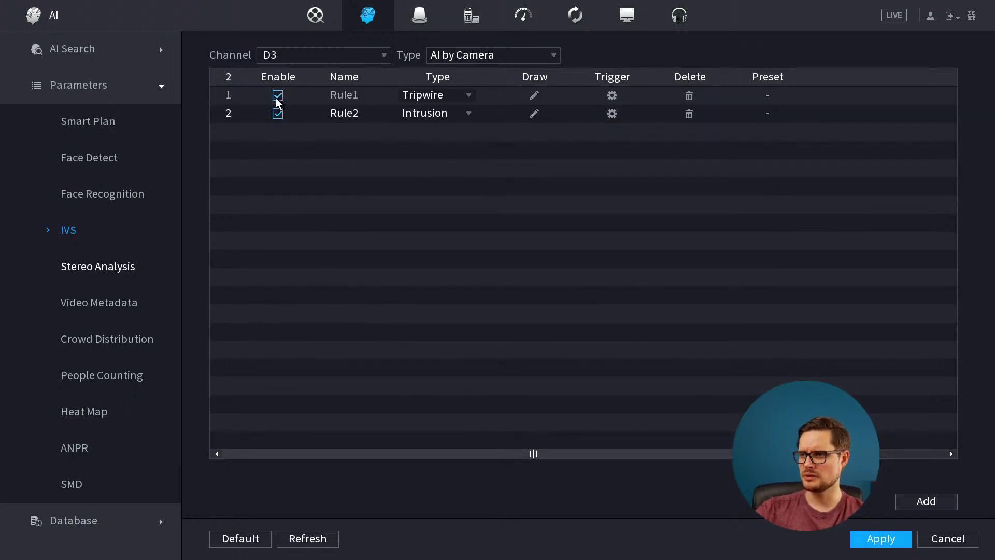
Return to the live view and show channels 1-4 in the four-camera layout.
{"action": "right_click", "coordinate": [412, 195]}
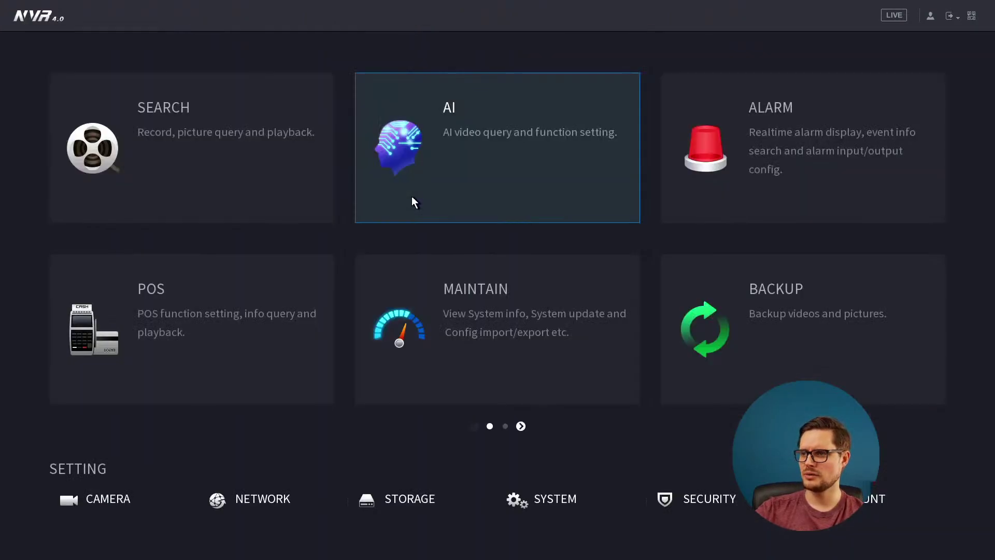
{"action": "right_click", "coordinate": [415, 195]}
{"action": "right_click", "coordinate": [456, 215]}
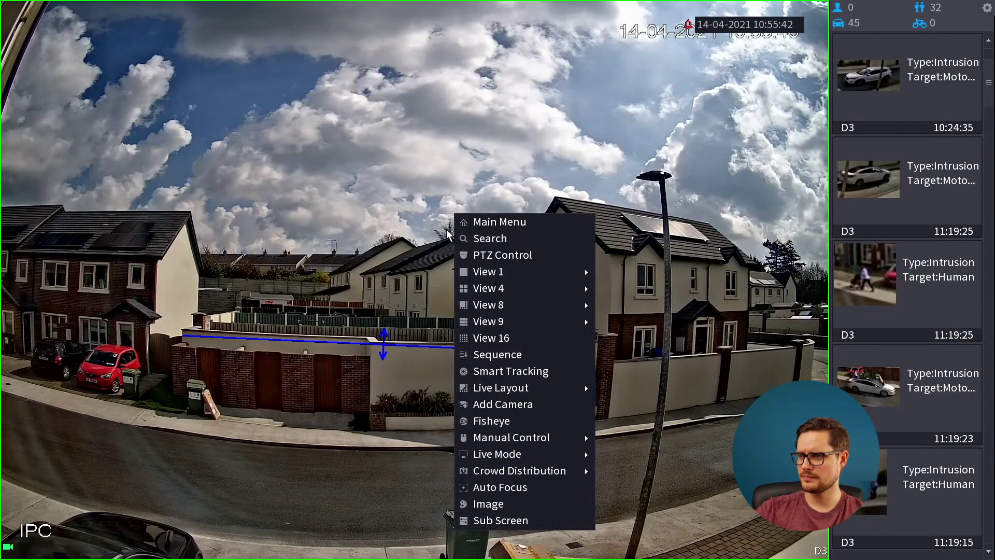
{"action": "mouse_move", "coordinate": [491, 275]}
{"action": "mouse_move", "coordinate": [518, 288]}
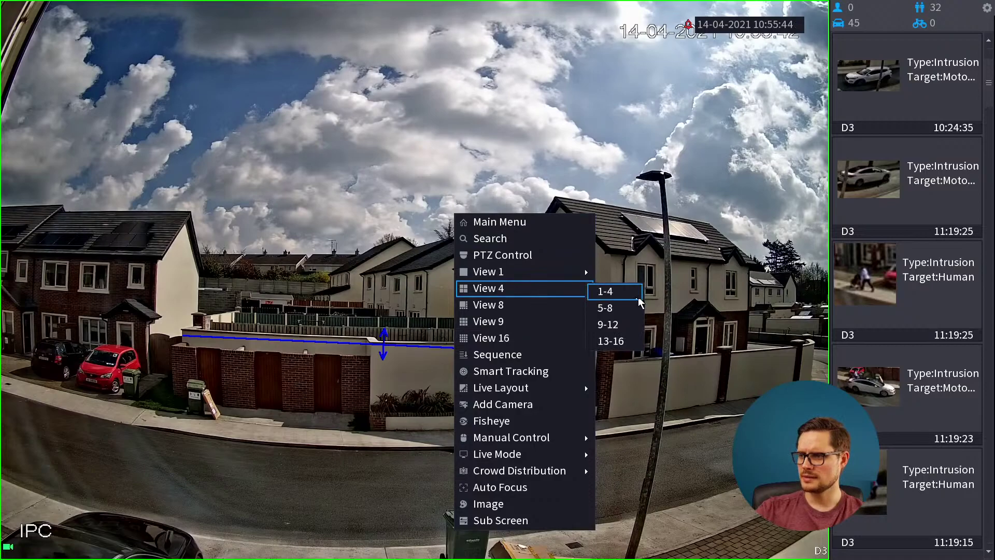
{"action": "left_click", "coordinate": [622, 290]}
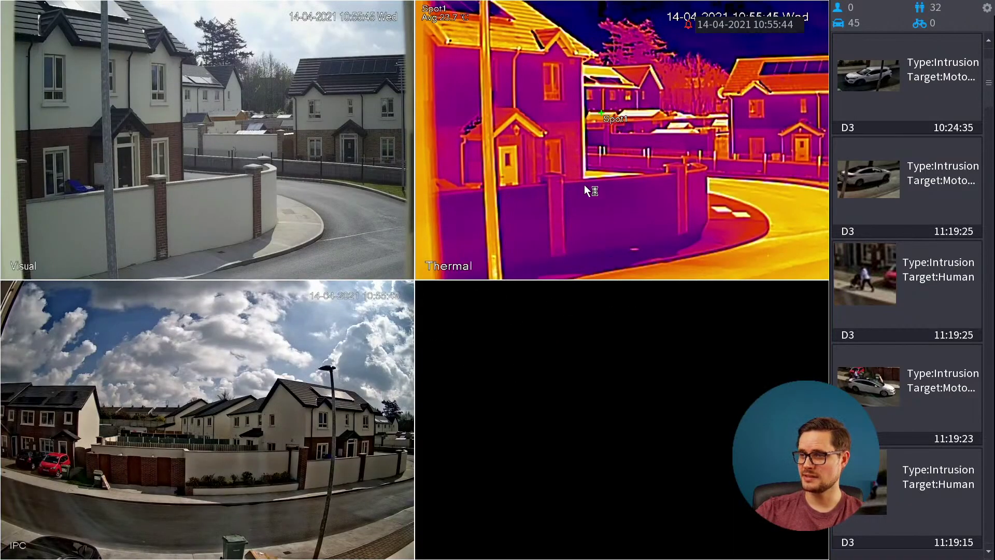
{"action": "left_click", "coordinate": [635, 152]}
{"action": "left_click", "coordinate": [506, 307]}
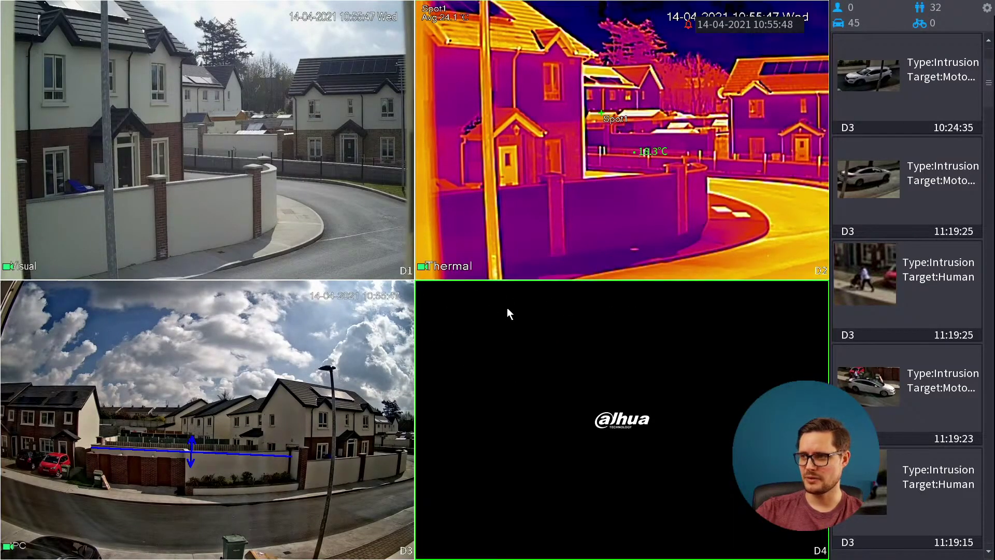
Enlarge channel D3 and play back its 11:19:23 motor vehicle intrusion event.
{"action": "double_click", "coordinate": [197, 362]}
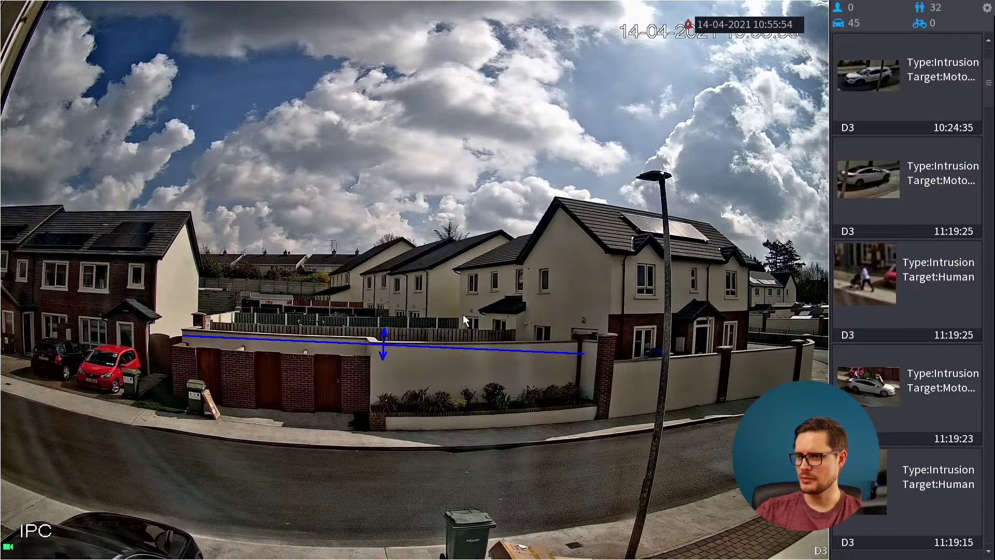
{"action": "left_click", "coordinate": [252, 395]}
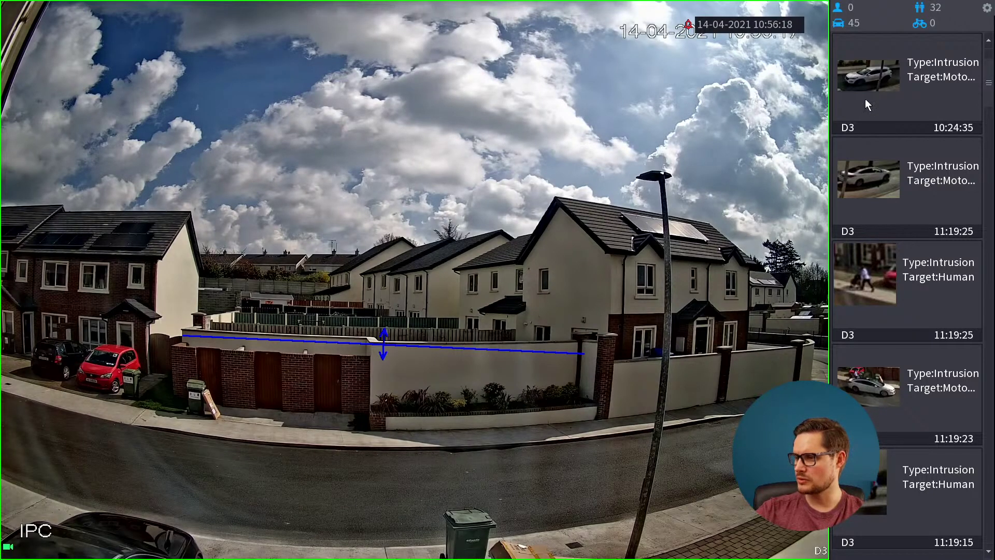
{"action": "left_click", "coordinate": [877, 399]}
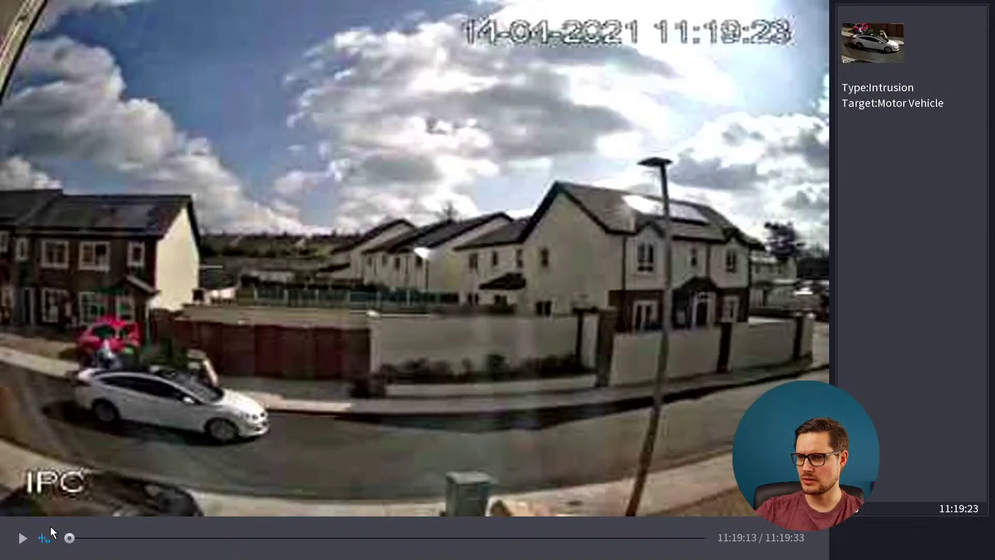
{"action": "left_click", "coordinate": [22, 537]}
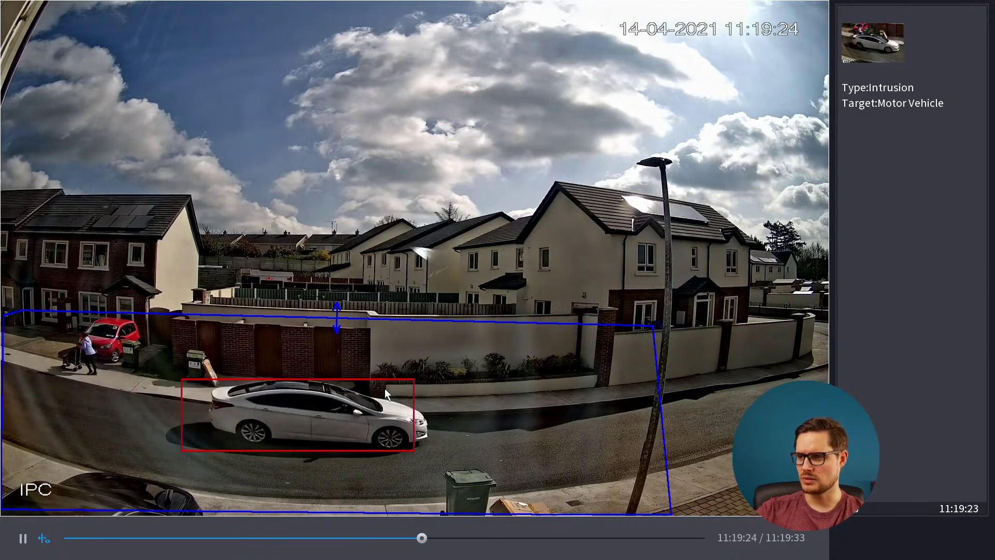
{"action": "left_click", "coordinate": [555, 220]}
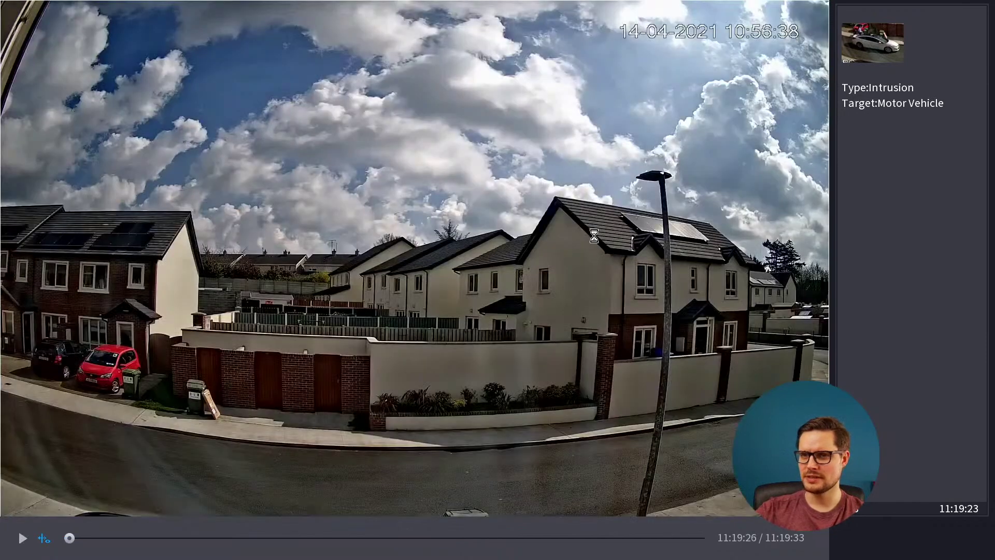
{"action": "right_click", "coordinate": [384, 243]}
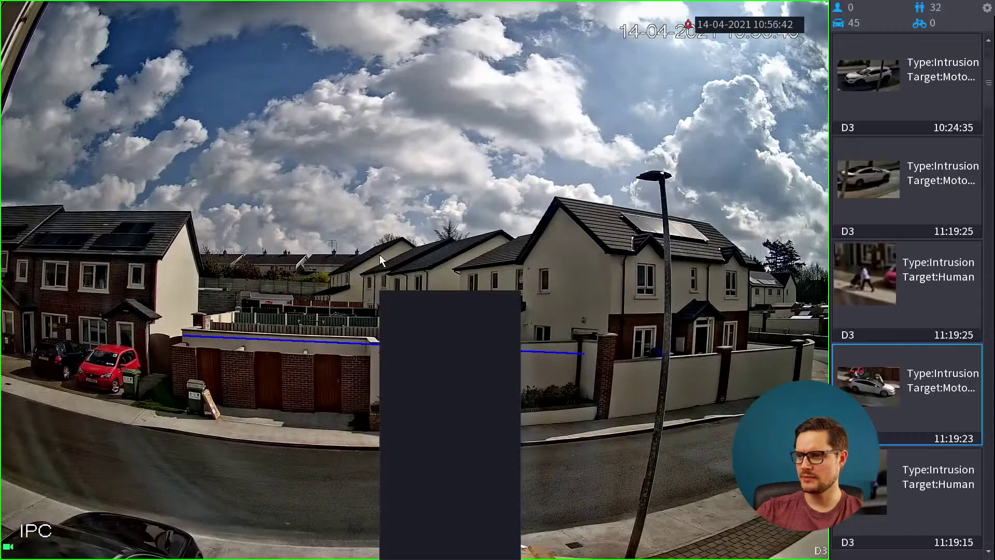
{"action": "right_click", "coordinate": [391, 197]}
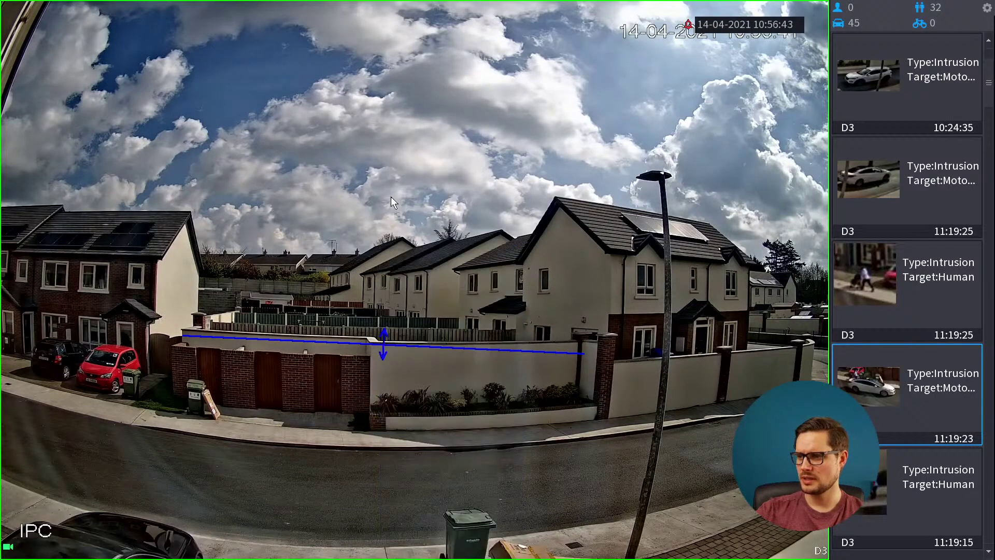
{"action": "right_click", "coordinate": [477, 145]}
{"action": "left_click", "coordinate": [510, 146]}
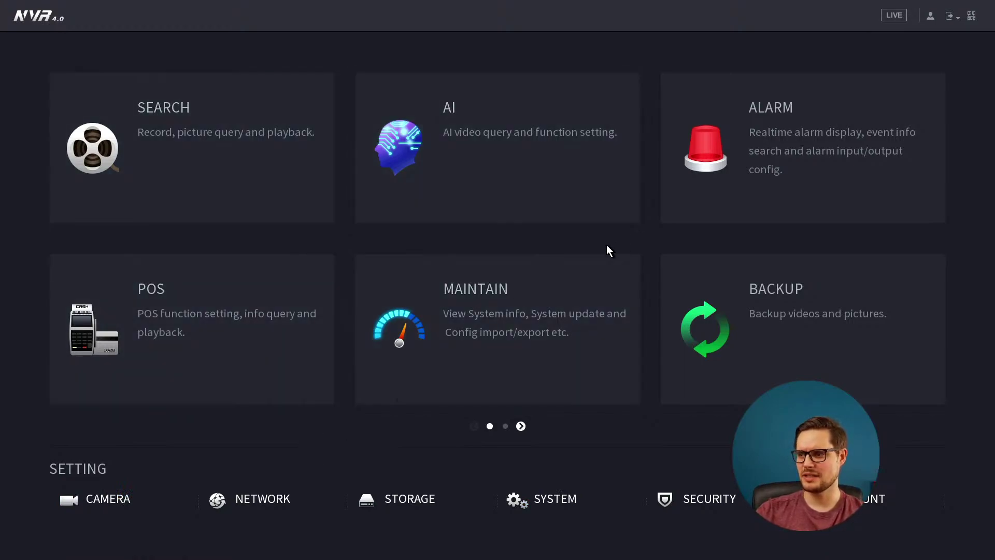
{"action": "scroll", "coordinate": [288, 222], "scroll_direction": "down", "scroll_amount": 1}
{"action": "scroll", "coordinate": [310, 223], "scroll_direction": "up", "scroll_amount": 1}
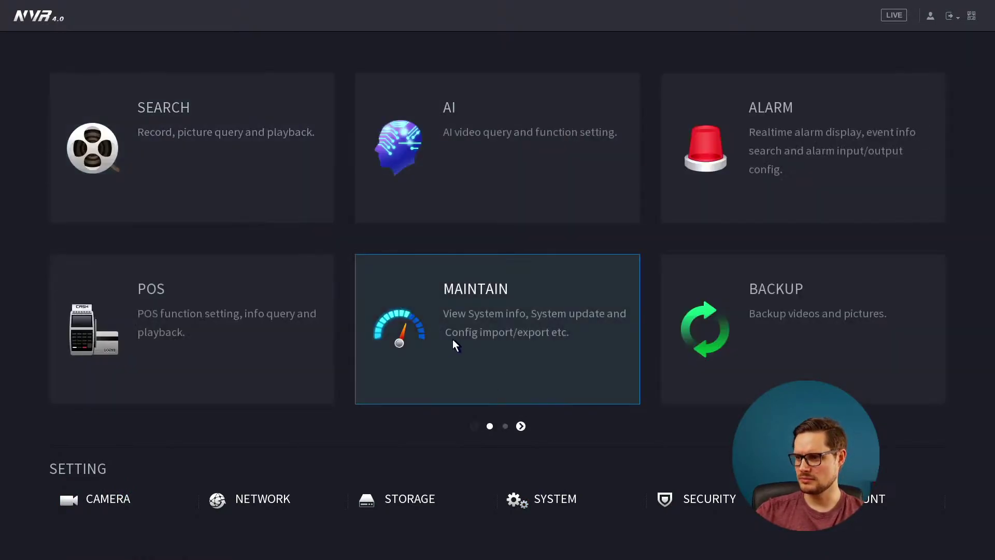
{"action": "scroll", "coordinate": [451, 342], "scroll_direction": "down", "scroll_amount": 1}
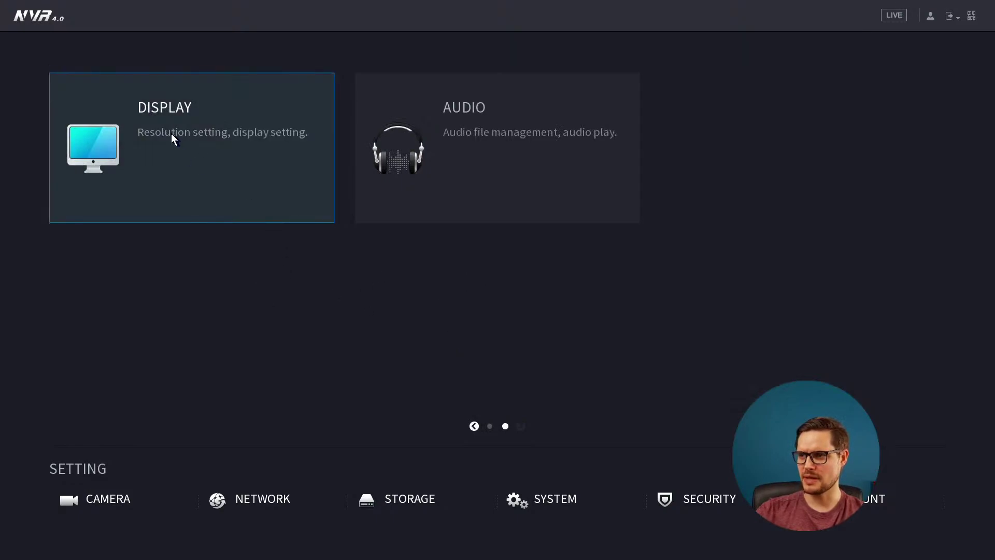
{"action": "scroll", "coordinate": [335, 216], "scroll_direction": "up", "scroll_amount": 1}
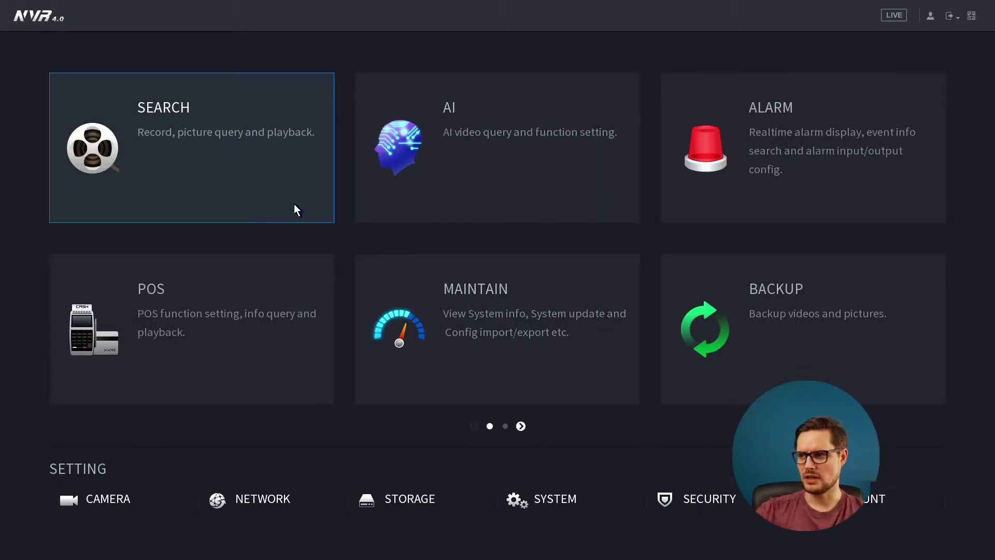
{"action": "right_click", "coordinate": [352, 210]}
Switch the live mode to General and display channels 1-4 in the four-camera layout.
{"action": "right_click", "coordinate": [423, 174]}
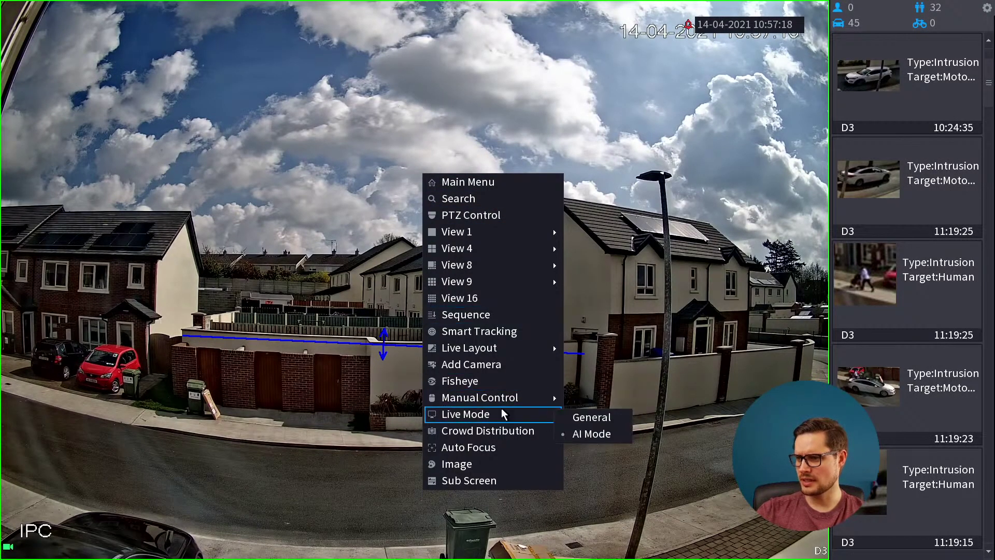
{"action": "mouse_move", "coordinate": [533, 413]}
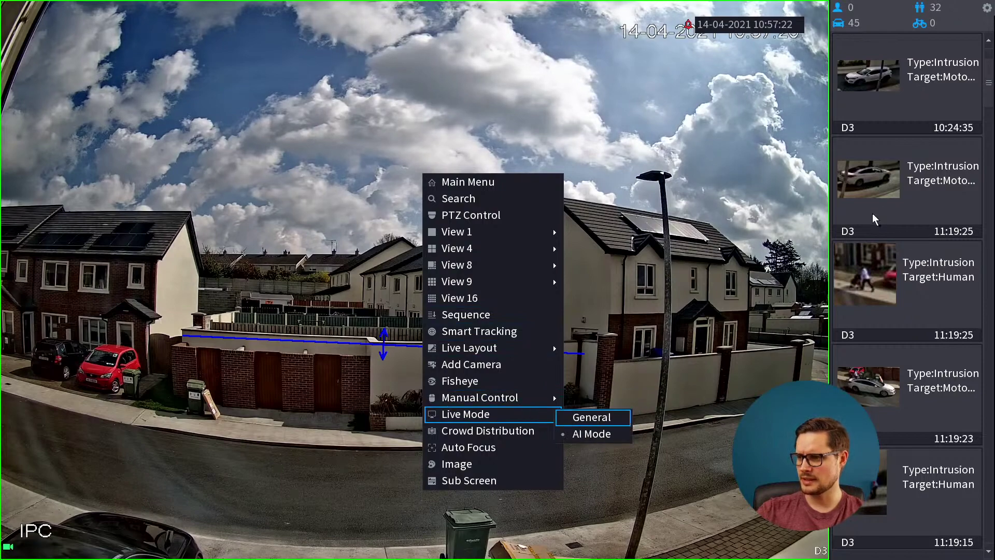
{"action": "left_click", "coordinate": [609, 420]}
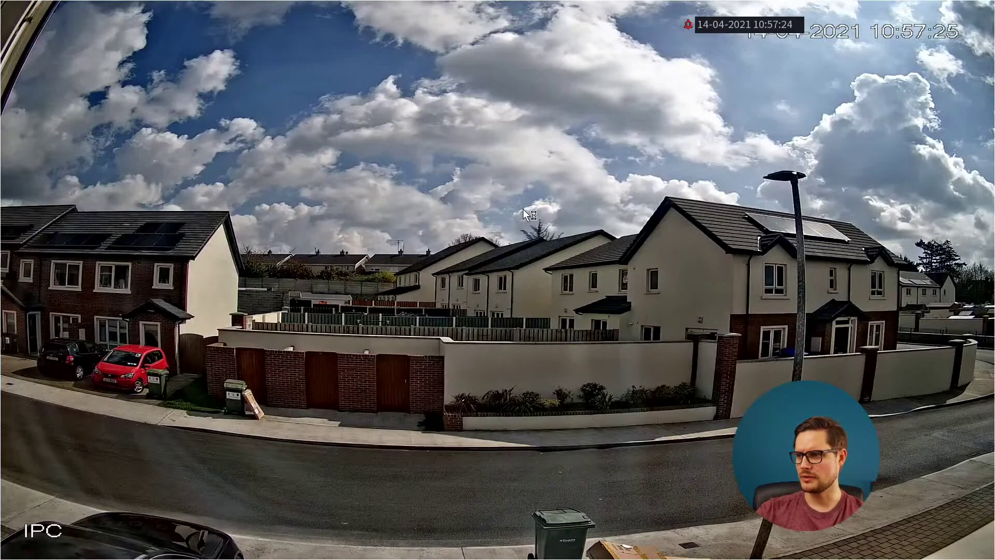
{"action": "right_click", "coordinate": [445, 142]}
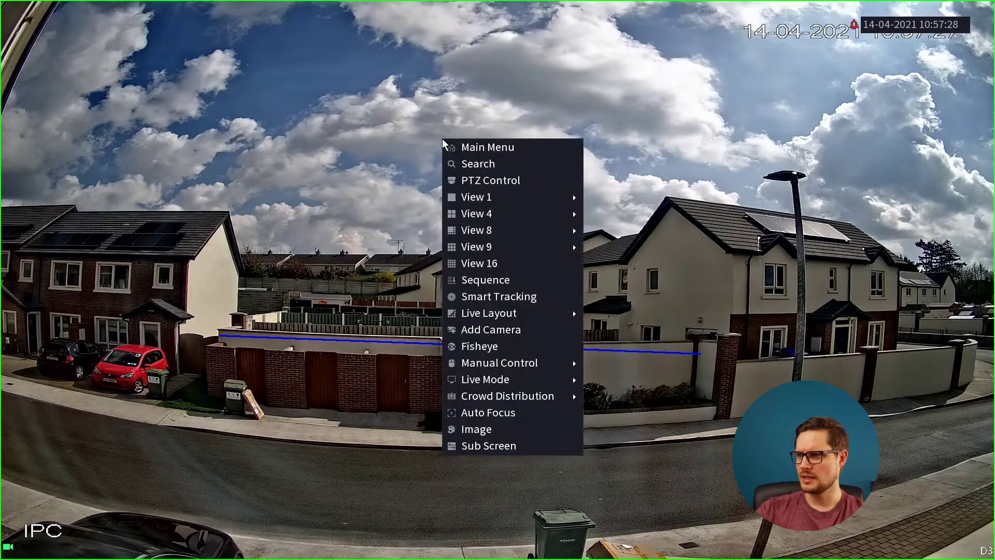
{"action": "mouse_move", "coordinate": [510, 218]}
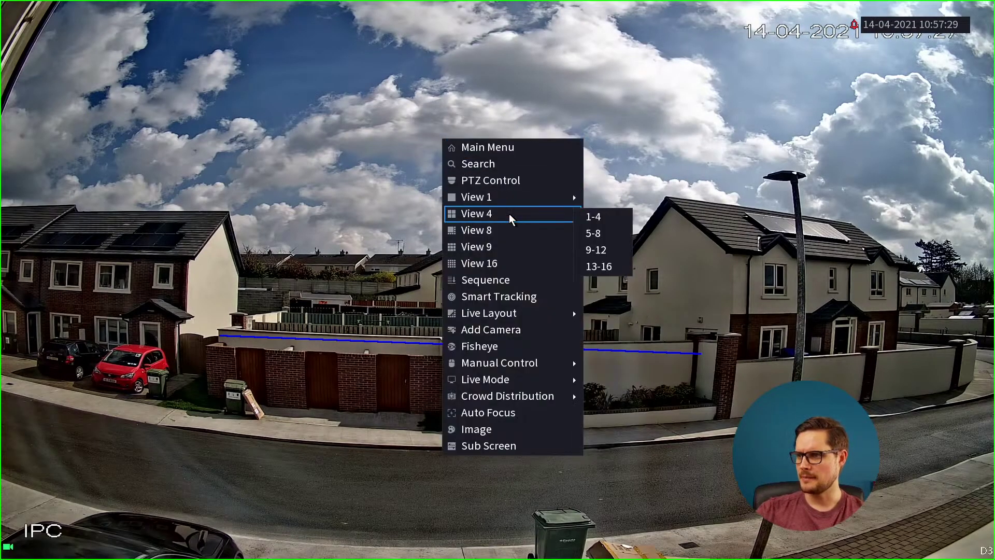
{"action": "left_click", "coordinate": [613, 214]}
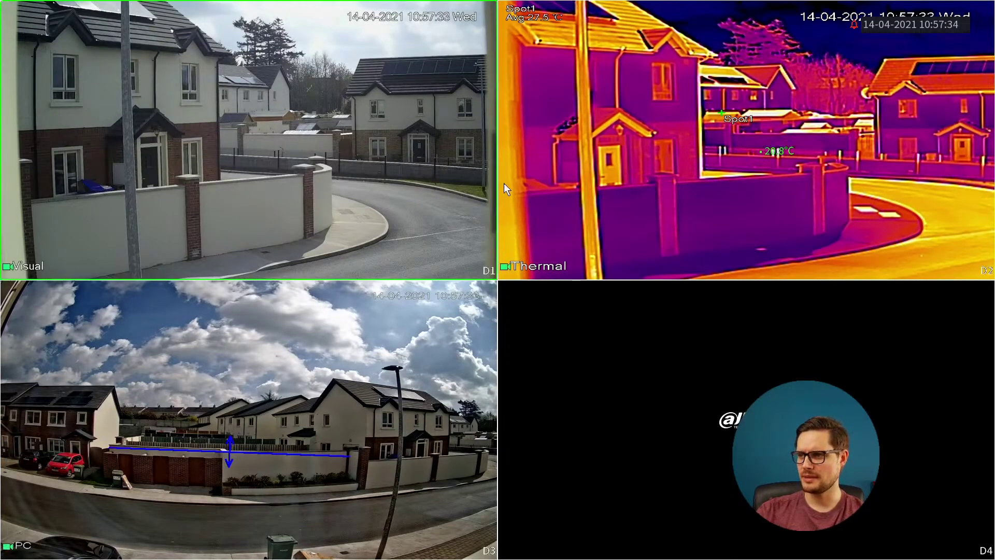
Search channel D3's recorded IVS events of all types for the whole day of 14-04-2021.
{"action": "right_click", "coordinate": [444, 129]}
{"action": "left_click", "coordinate": [486, 136]}
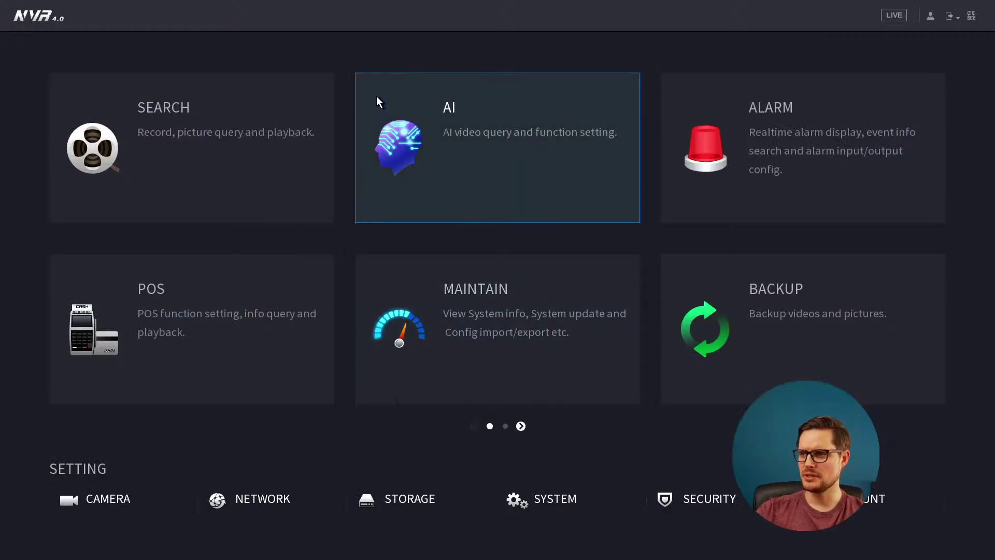
{"action": "left_click", "coordinate": [531, 101]}
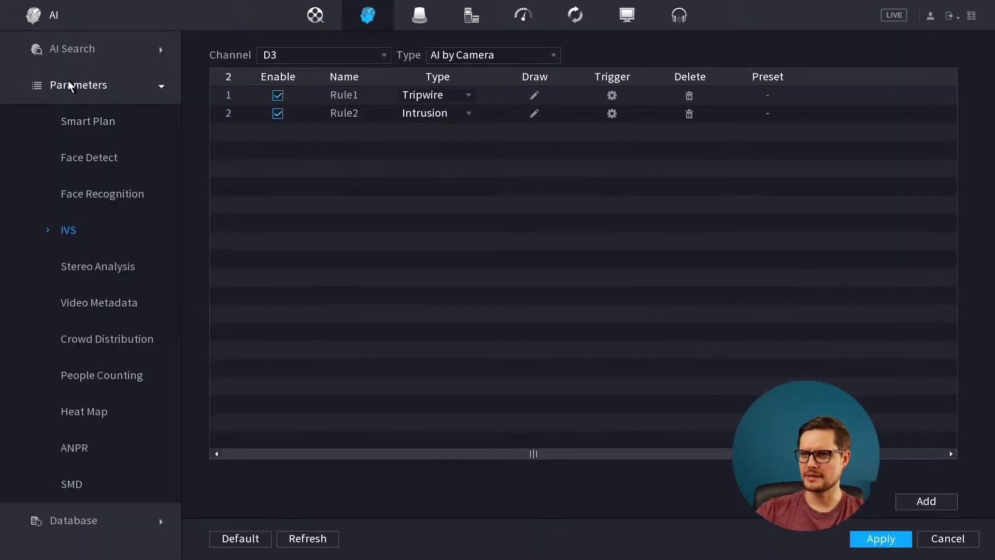
{"action": "left_click", "coordinate": [85, 51]}
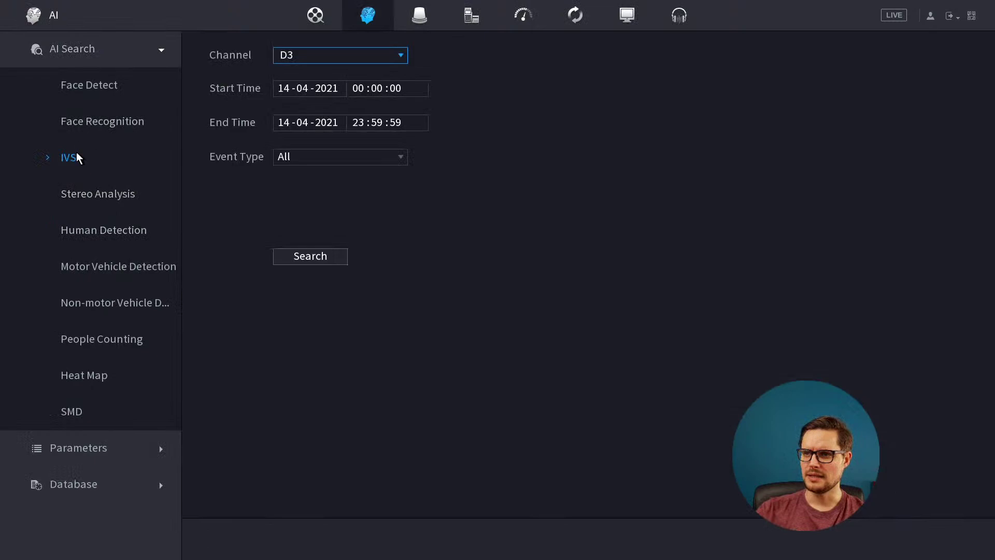
{"action": "left_click", "coordinate": [334, 55]}
{"action": "left_click", "coordinate": [517, 163]}
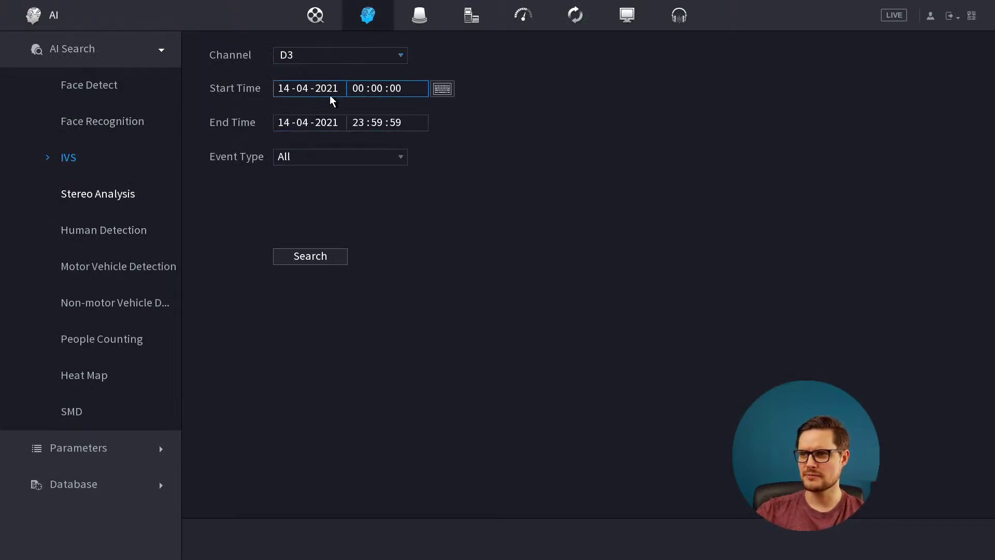
{"action": "left_click", "coordinate": [322, 151]}
{"action": "left_click", "coordinate": [340, 409]}
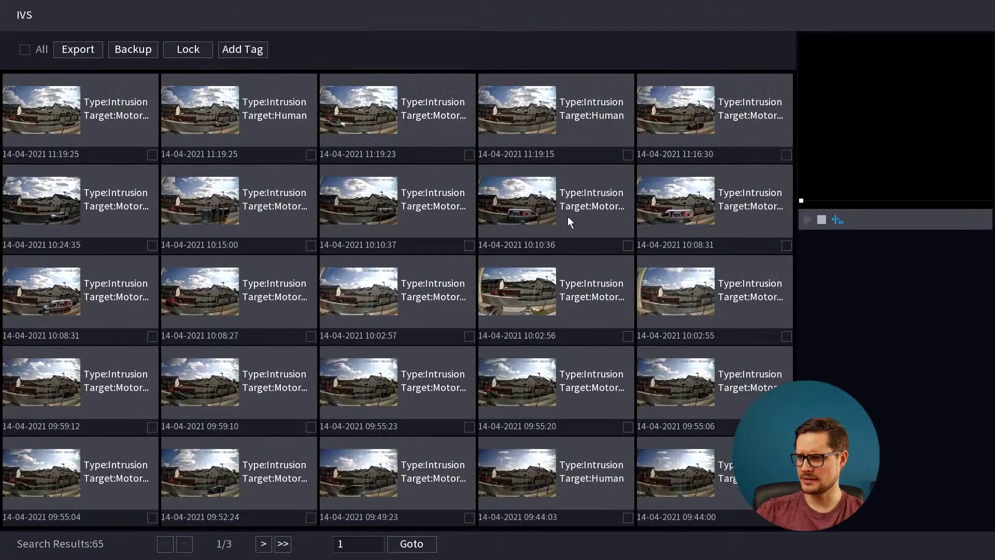
Play the 10:10:36 motor vehicle intrusion clip in full screen and view the last page of the IVS search results.
{"action": "left_click", "coordinate": [515, 206]}
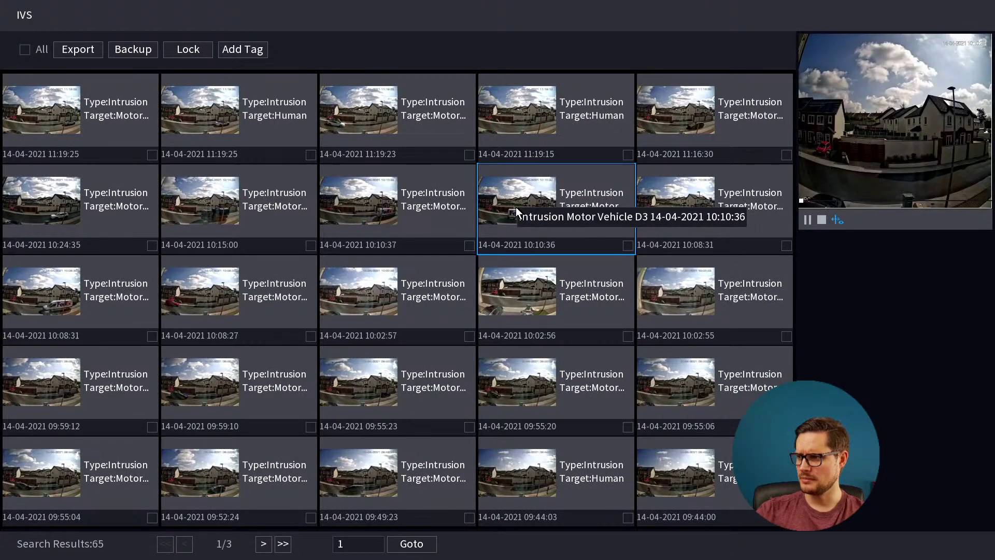
{"action": "double_click", "coordinate": [893, 151]}
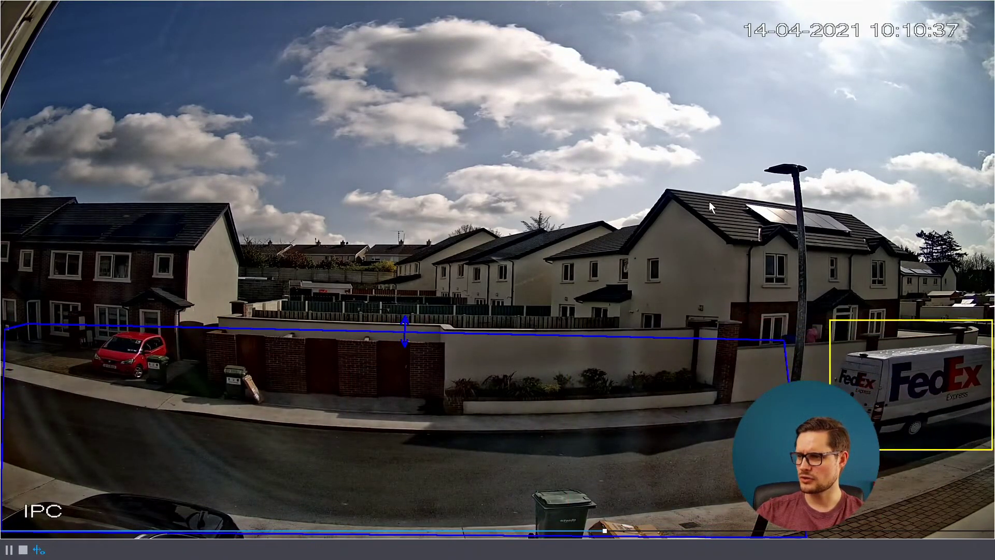
{"action": "double_click", "coordinate": [676, 213]}
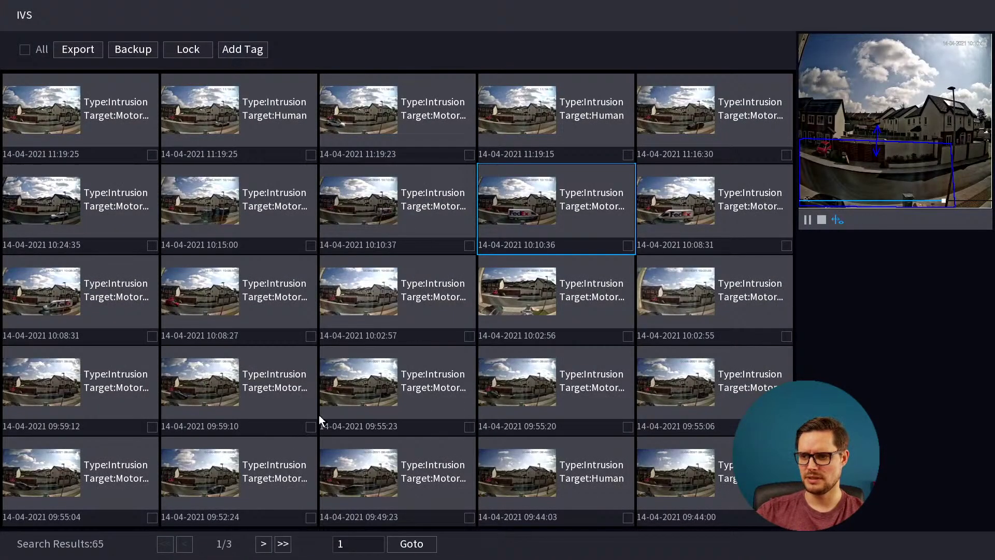
{"action": "left_click", "coordinate": [282, 545]}
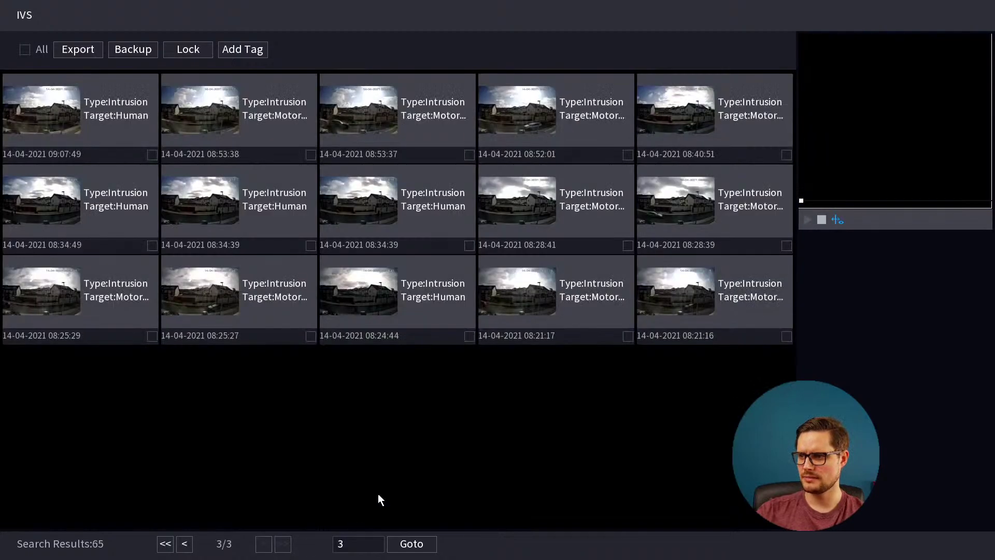
{"action": "right_click", "coordinate": [364, 219]}
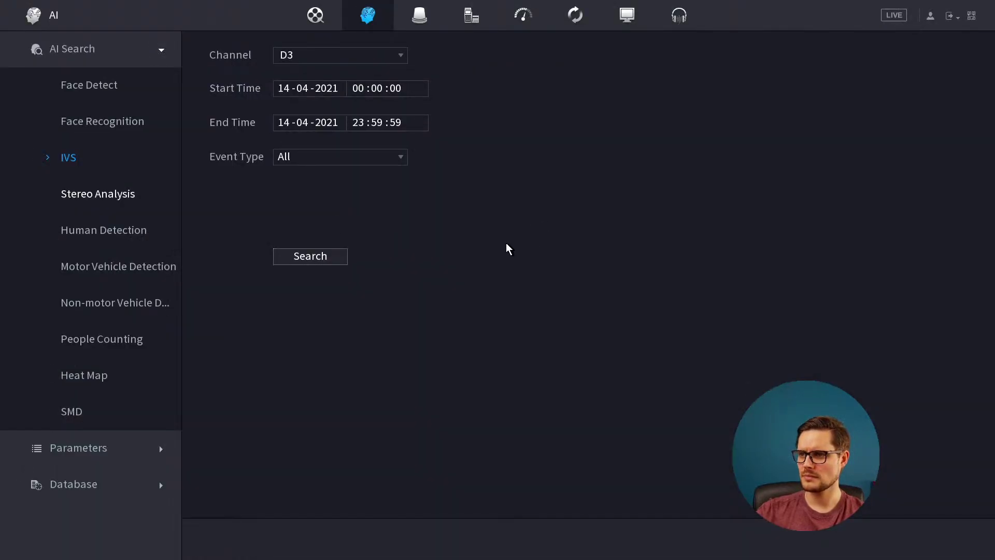
{"action": "right_click", "coordinate": [476, 234]}
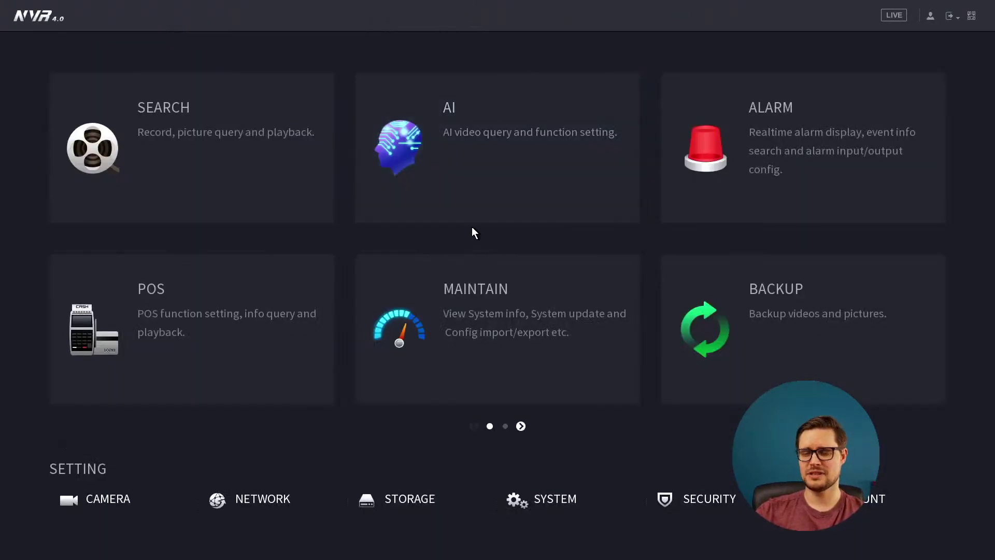